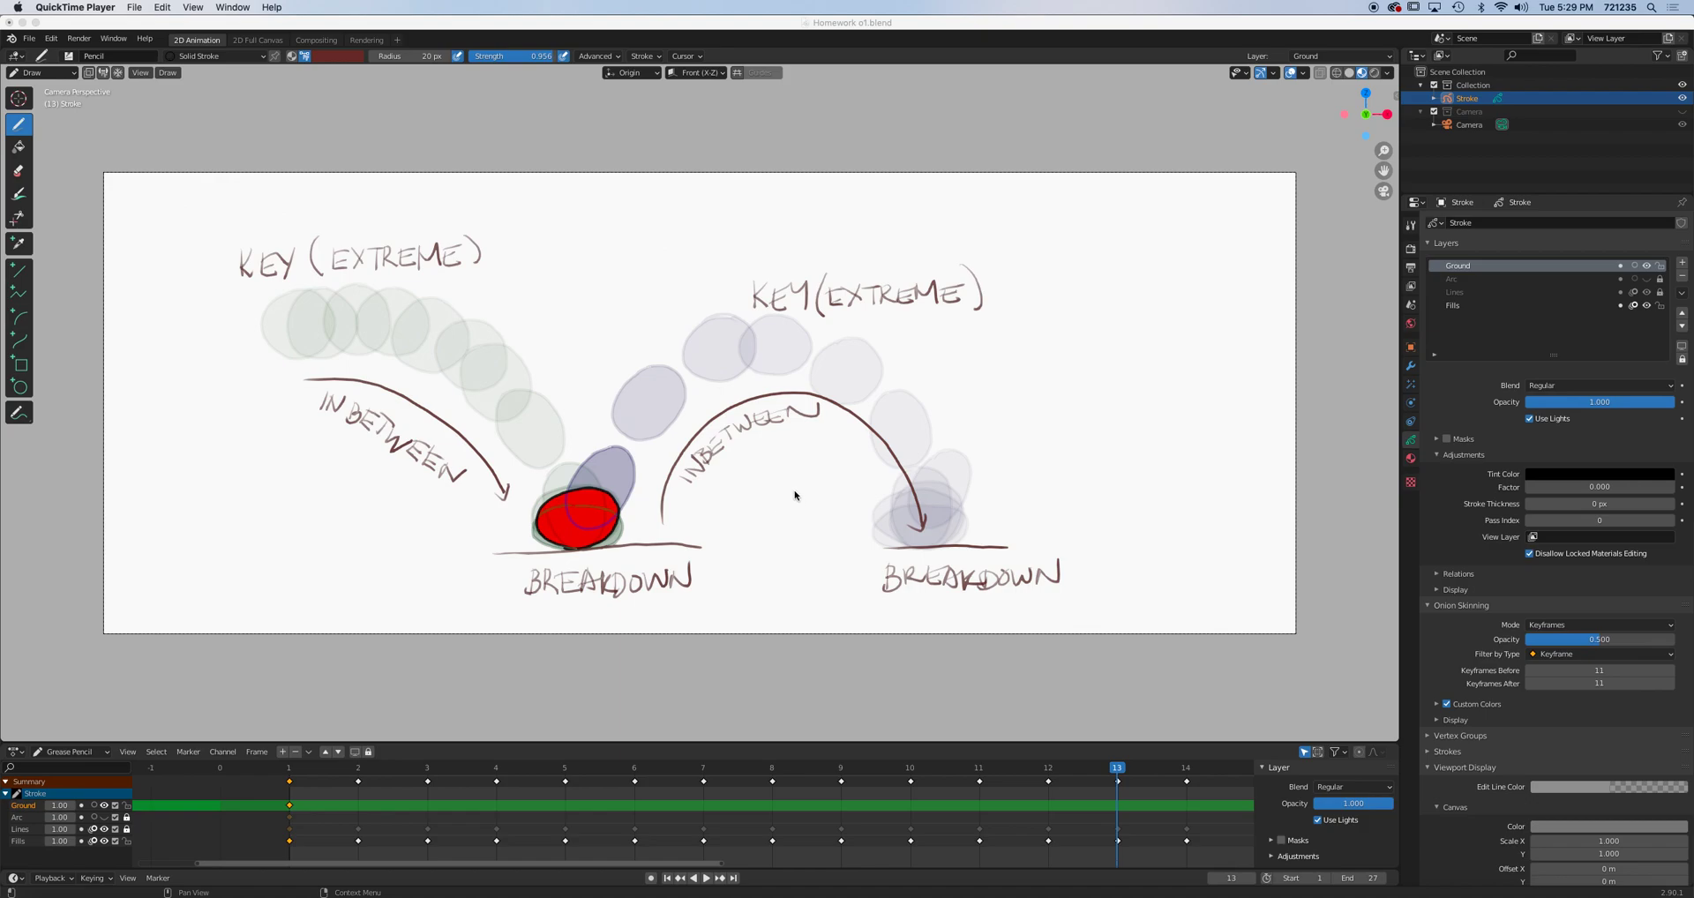
Jump to frame 1 and play the red bouncing-ball Grease Pencil animation
click(286, 773)
key(space)
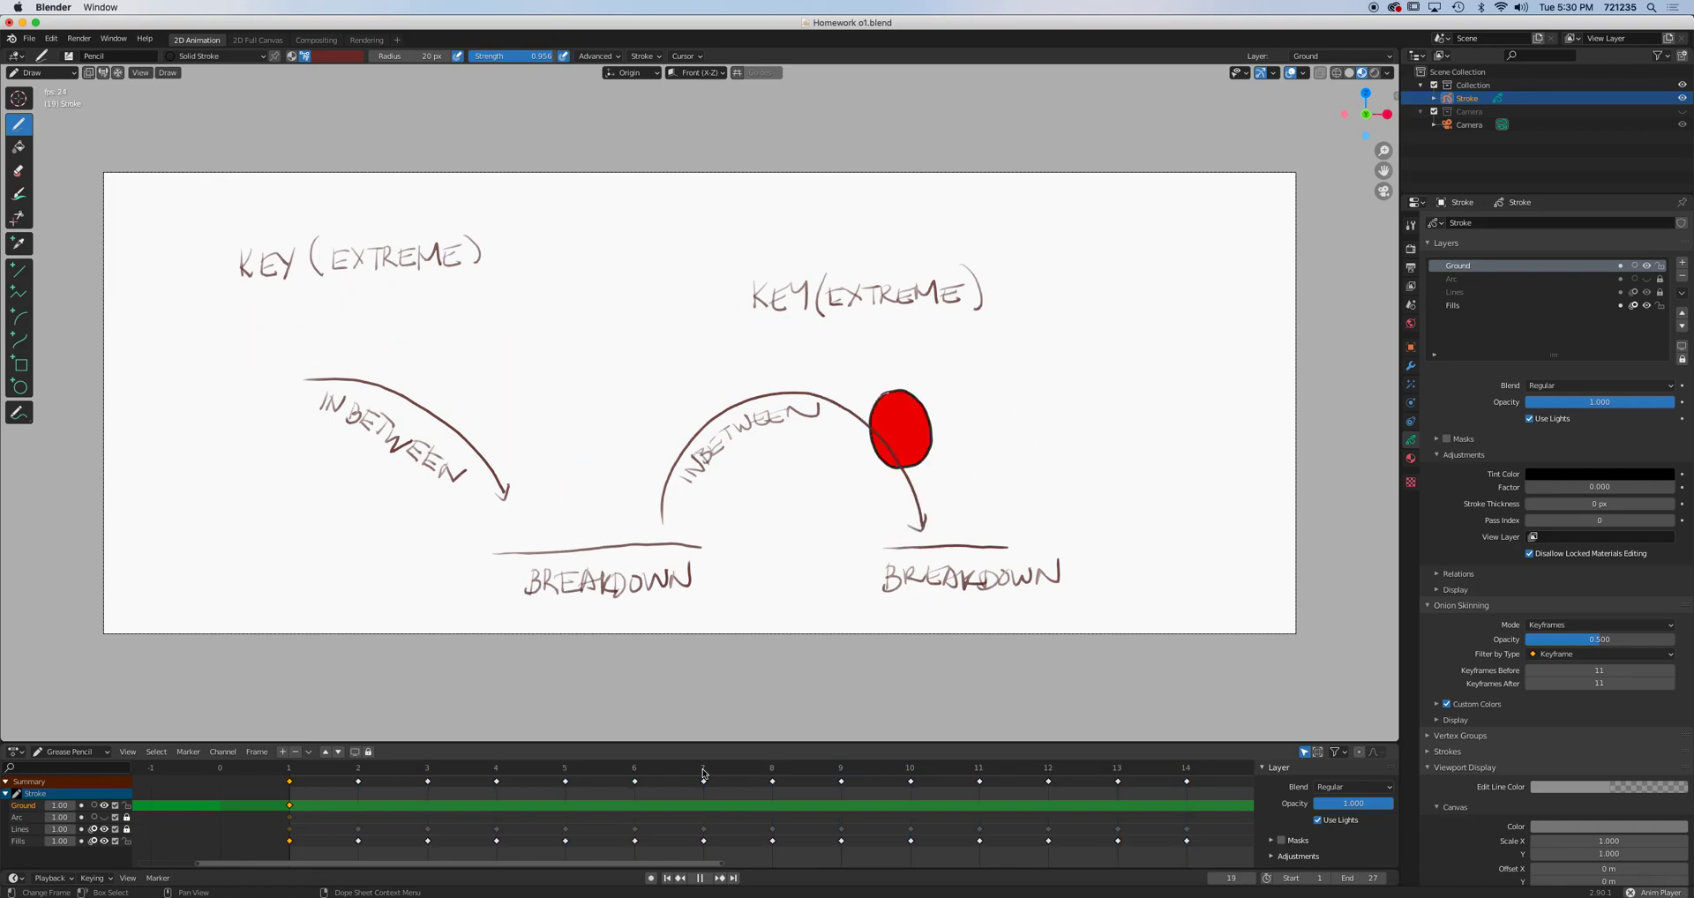
Stop playback, replay briefly, then scrub to frame 10 to compare with frame 9
key(space)
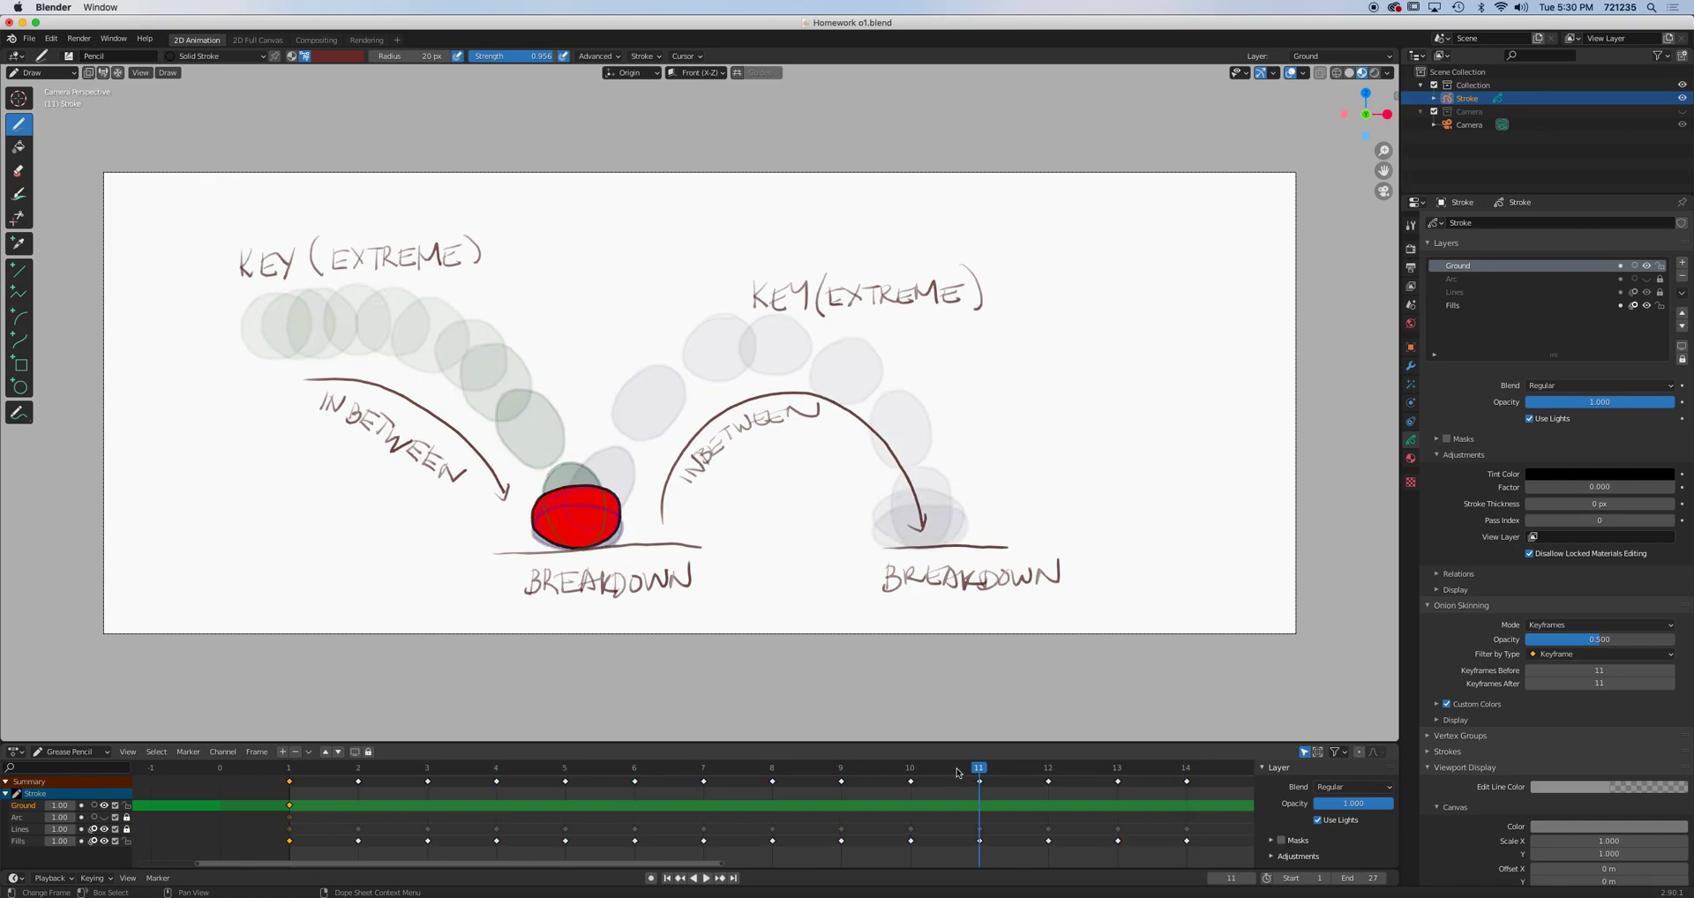
key(shift+ctrl+space)
mouse_move(888, 765)
mouse_down()
mouse_move(856, 765)
mouse_move(1035, 780)
mouse_move(849, 770)
mouse_move(911, 769)
mouse_up()
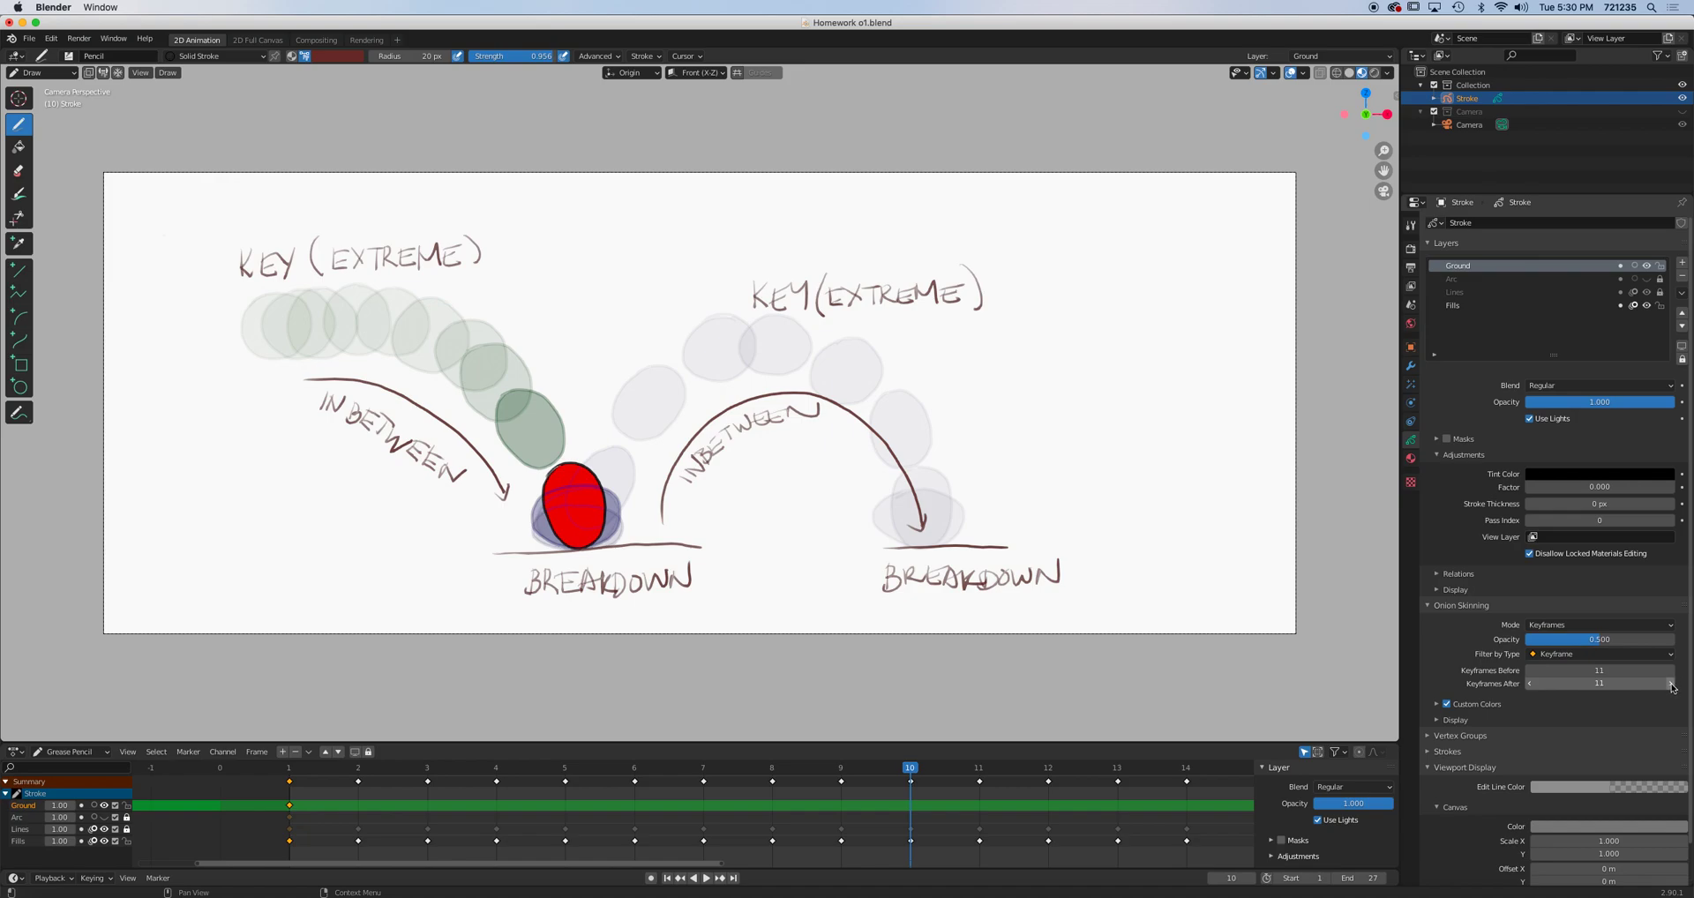
Set onion skinning to 18 keyframes after and 9 keyframes before the current frame
click(1671, 684)
click(1672, 684)
click(1672, 684)
click(1672, 684)
click(1672, 684)
click(1672, 683)
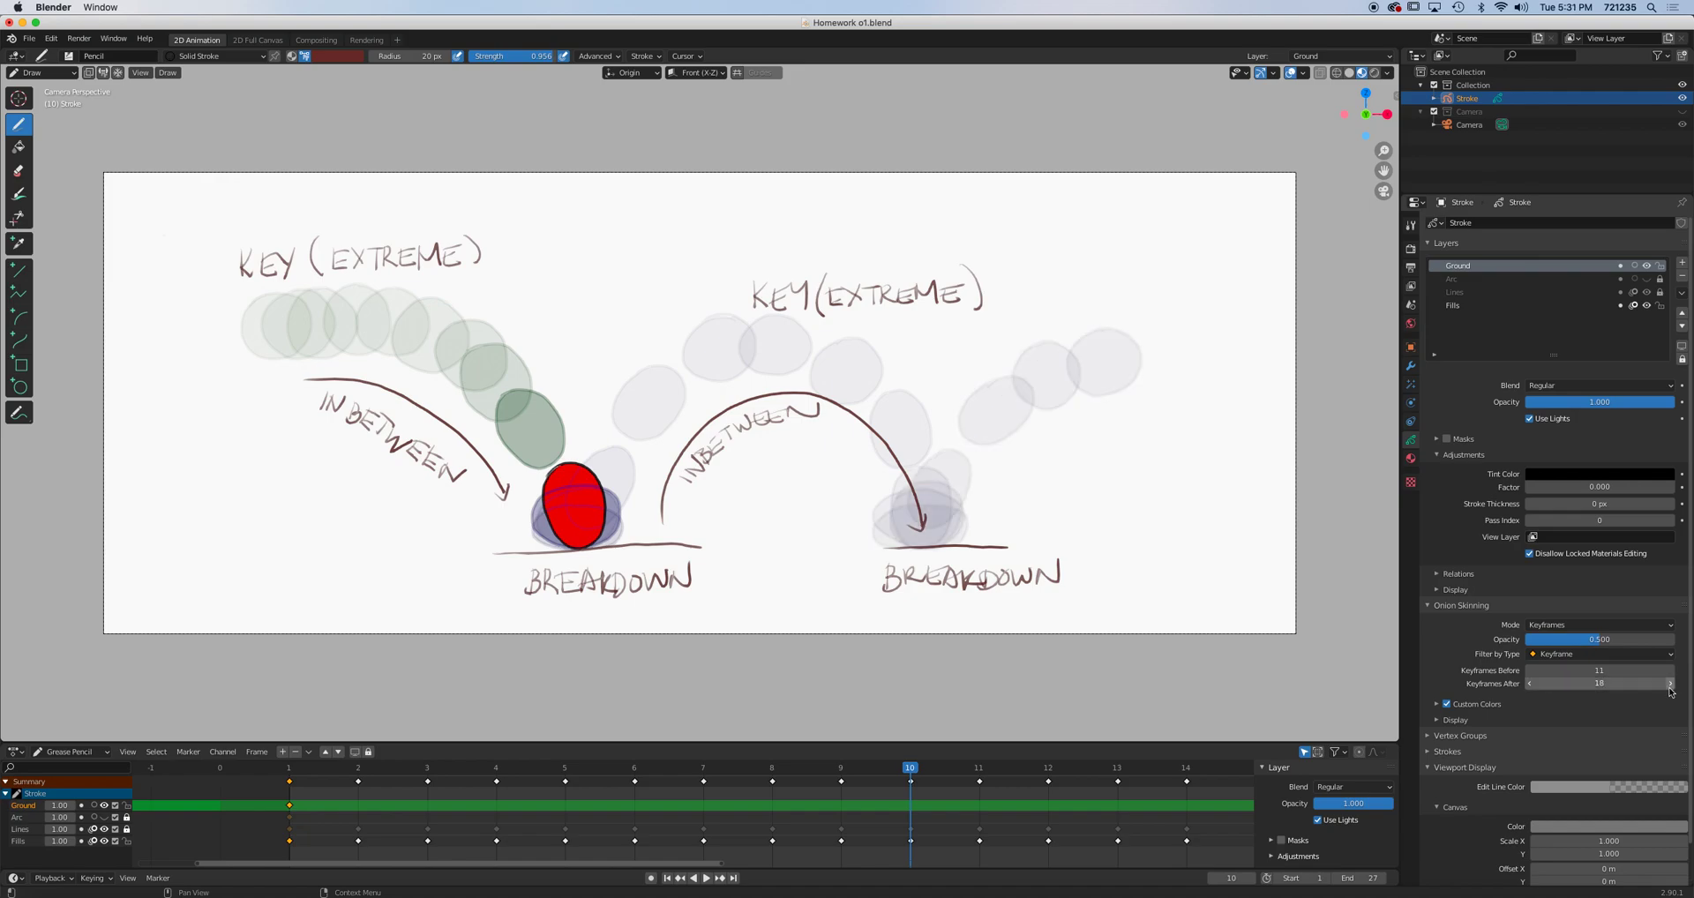
click(1530, 672)
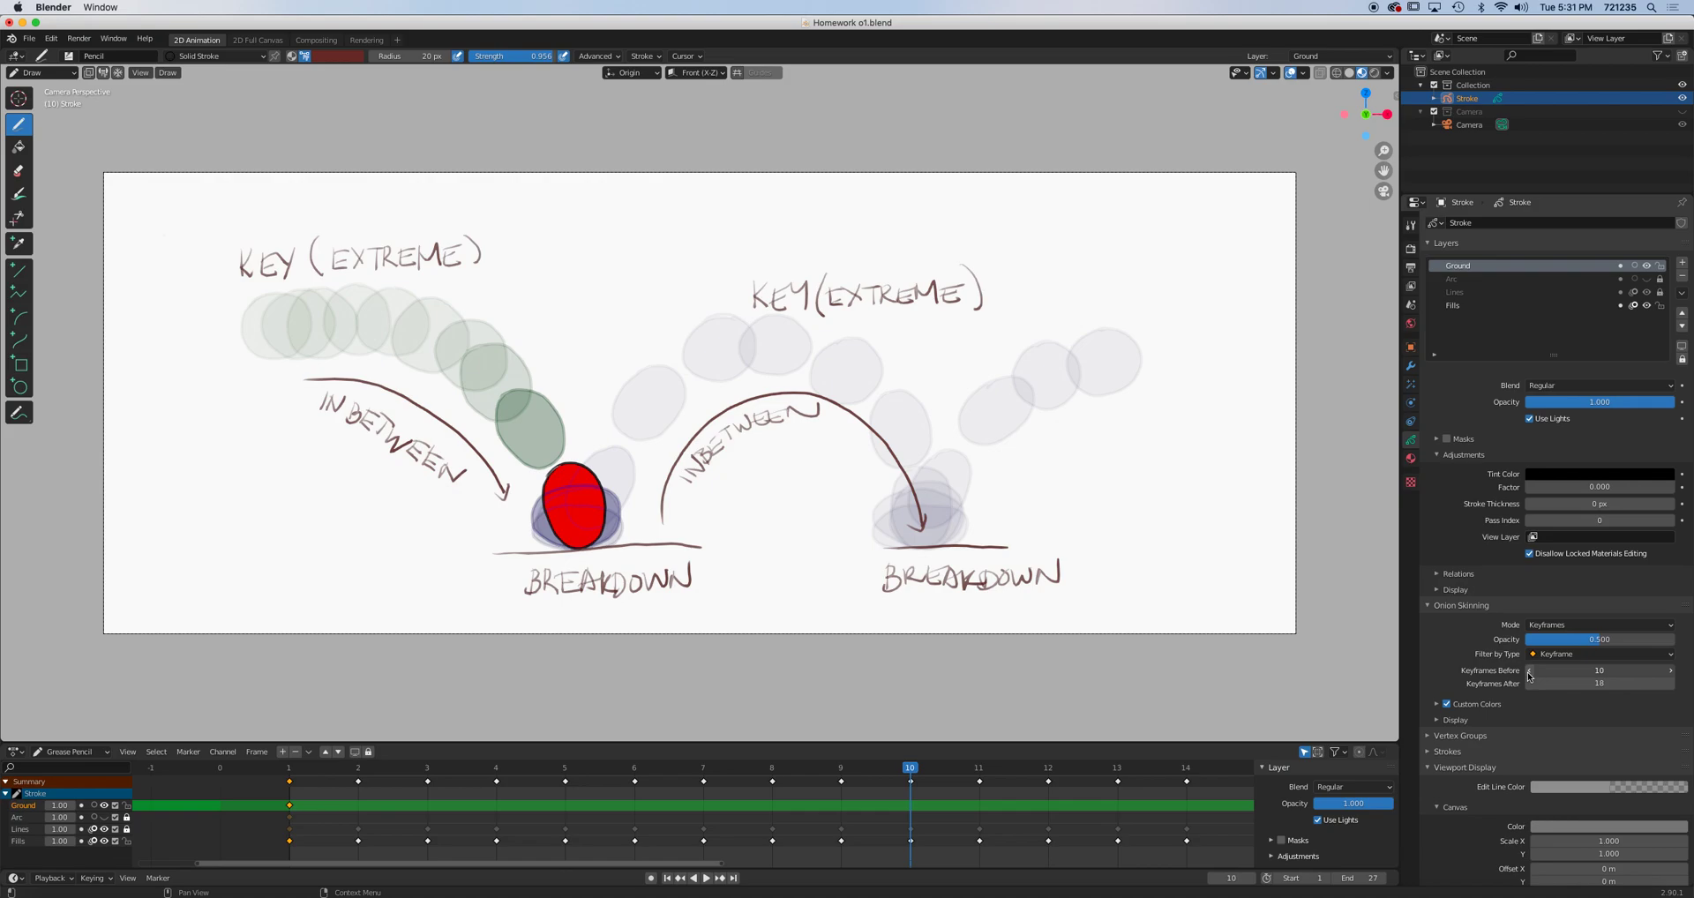
click(1530, 672)
click(1530, 671)
click(1530, 671)
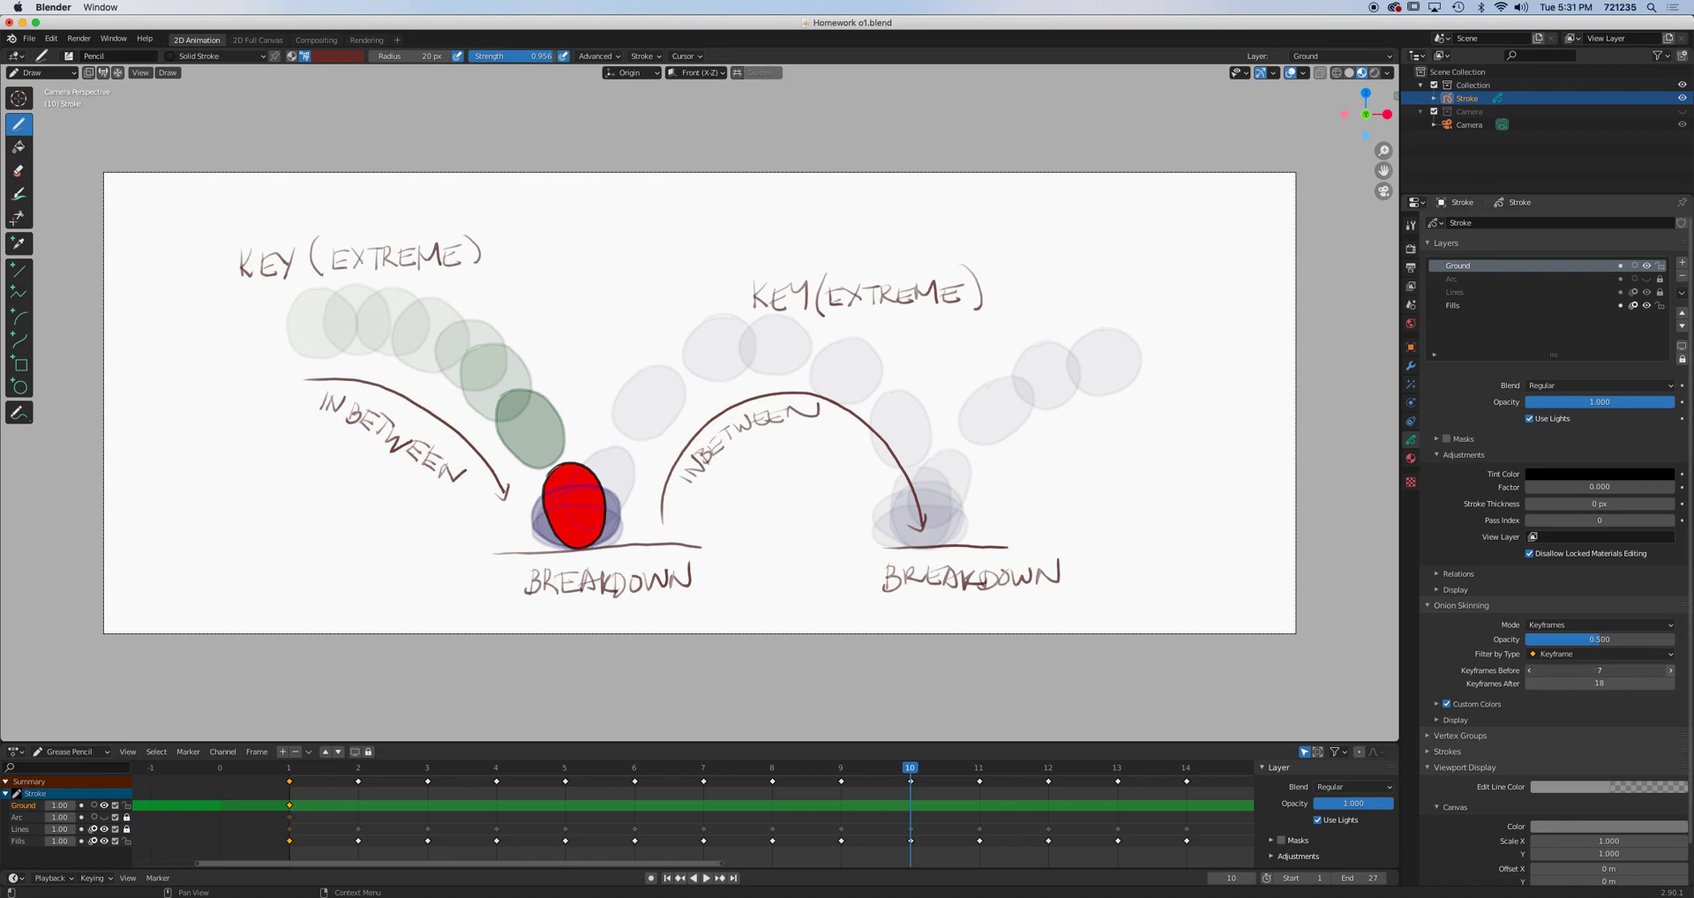
click(1670, 670)
click(1670, 671)
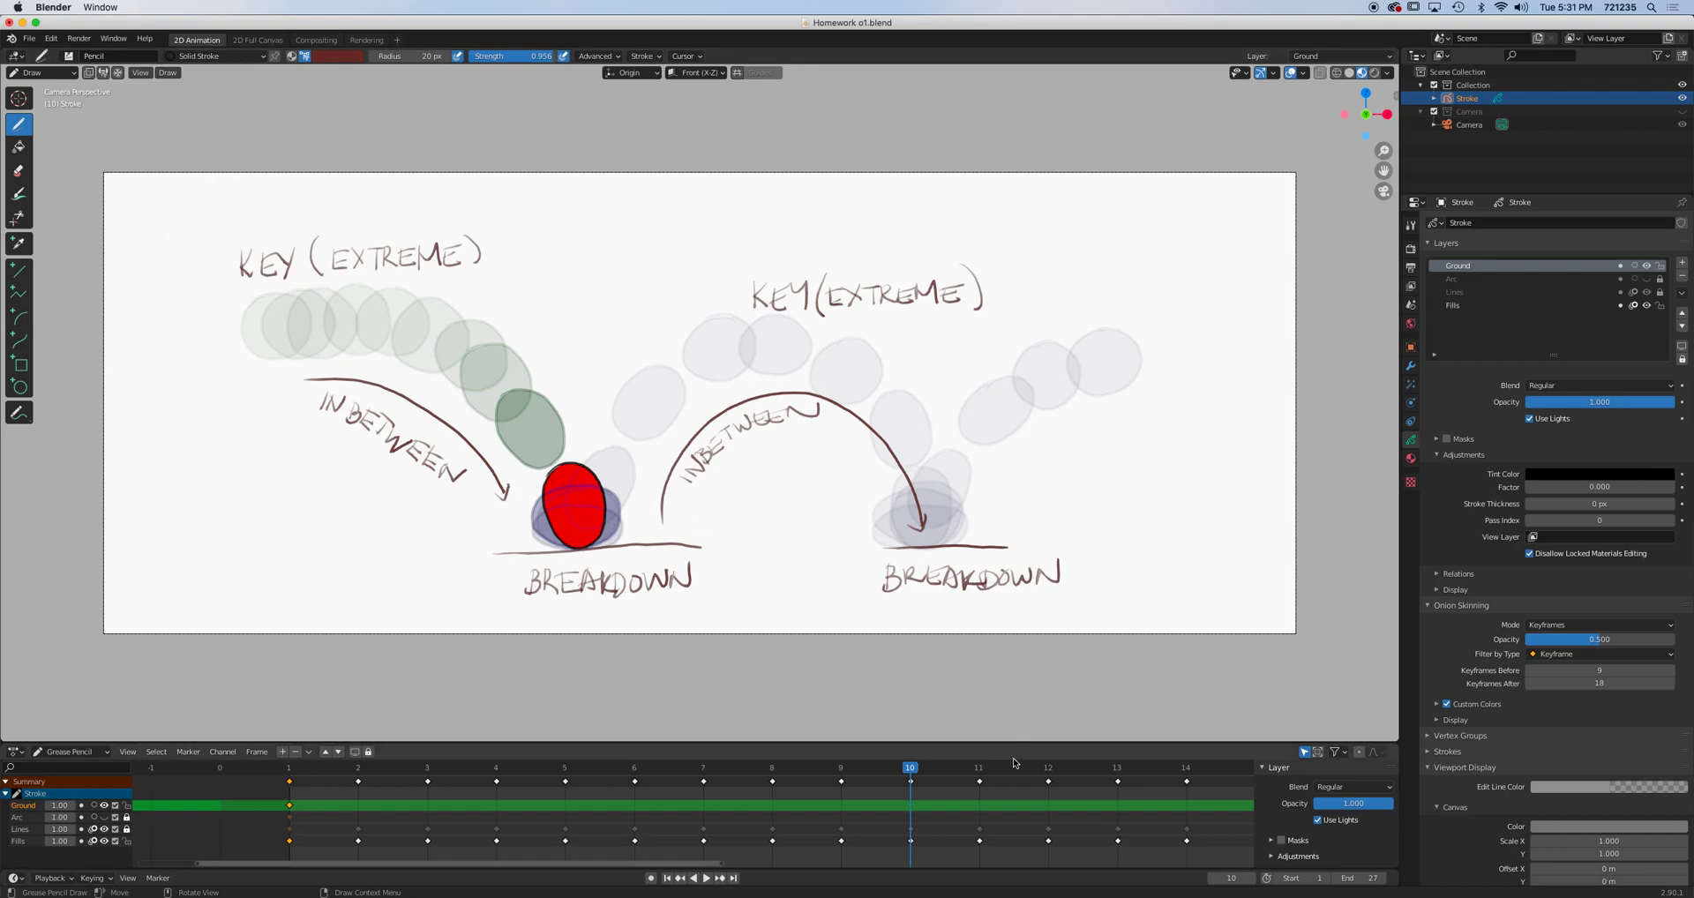
Step through frames 12, 13 and 14 of the first bounce, then play briefly
click(1048, 770)
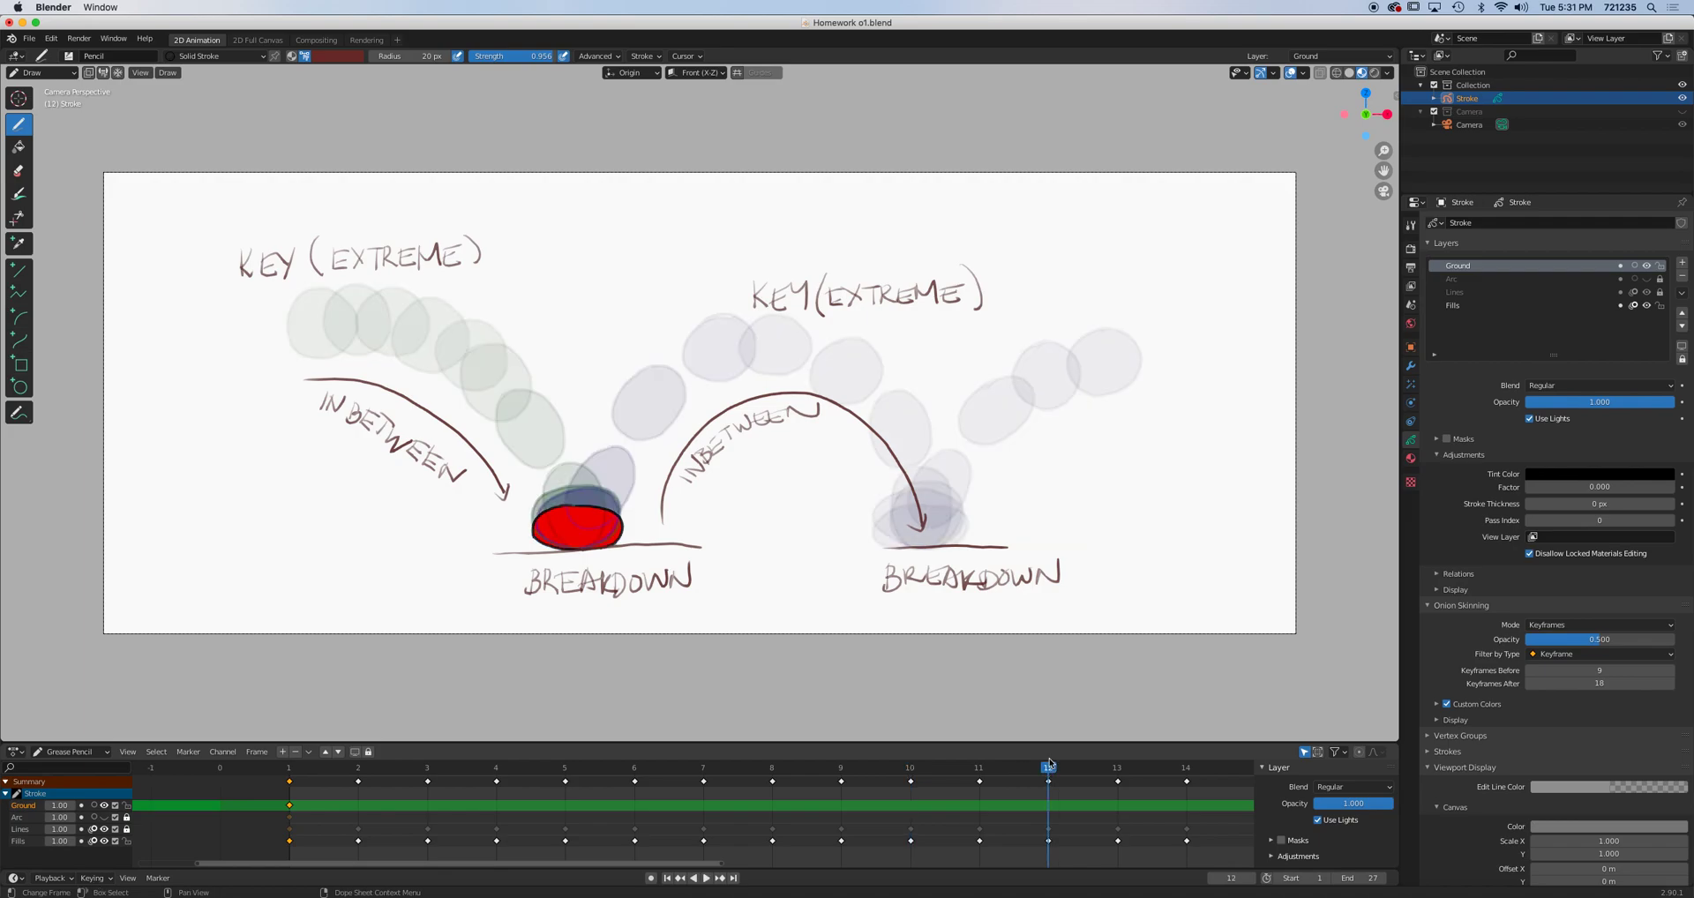
click(1117, 770)
click(1185, 770)
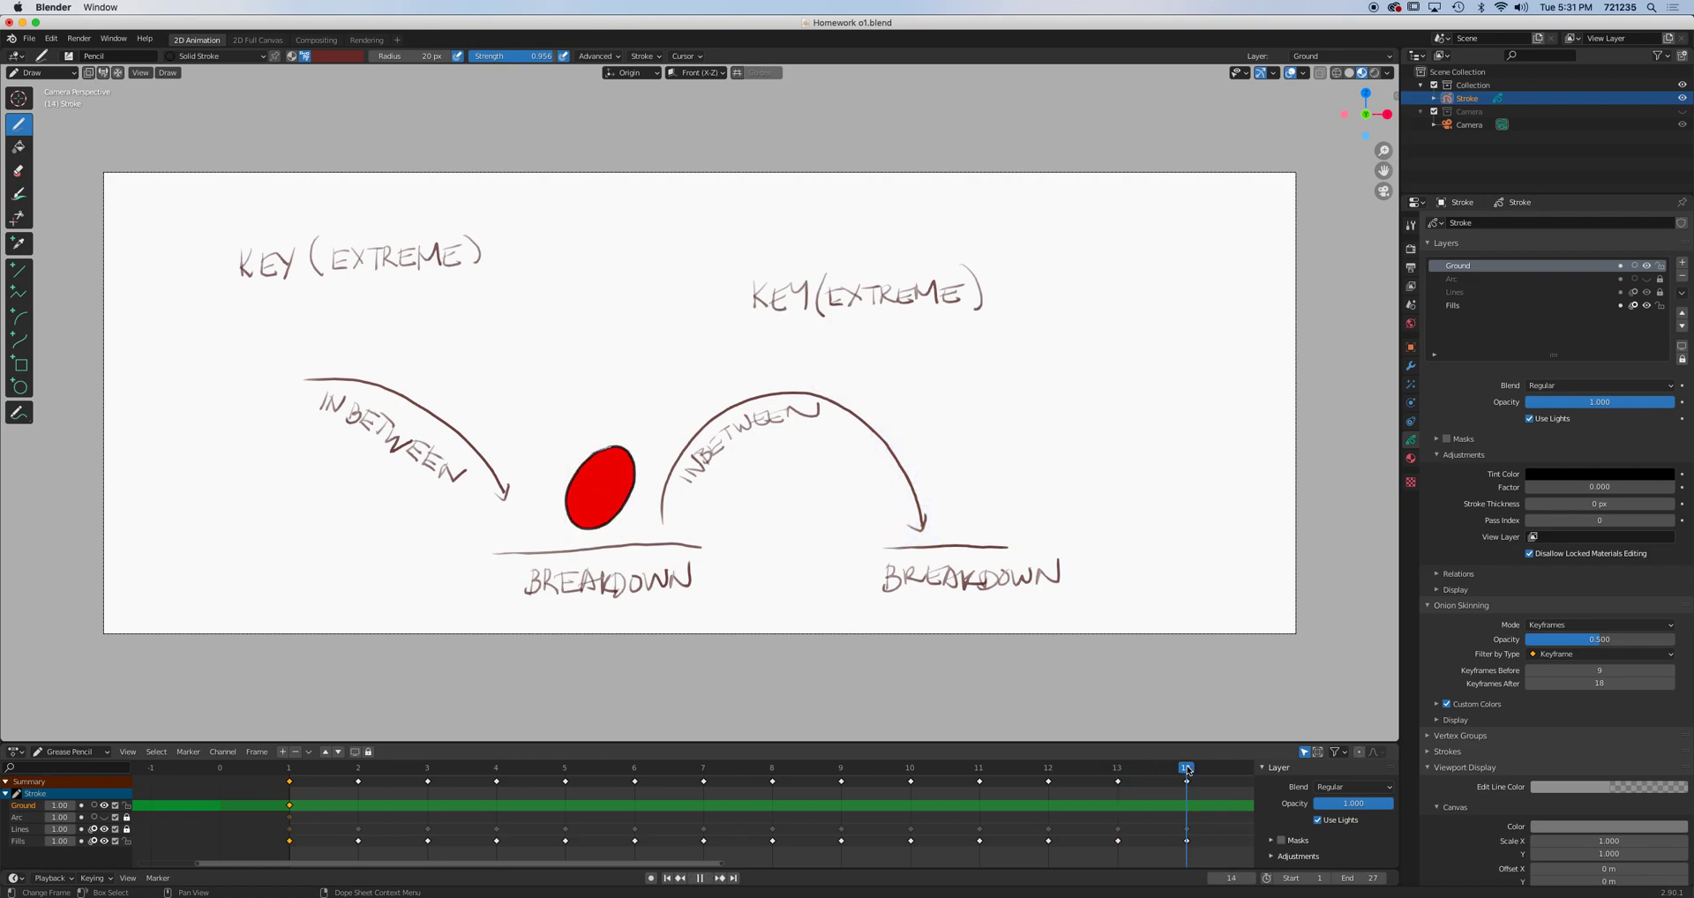
click(1117, 770)
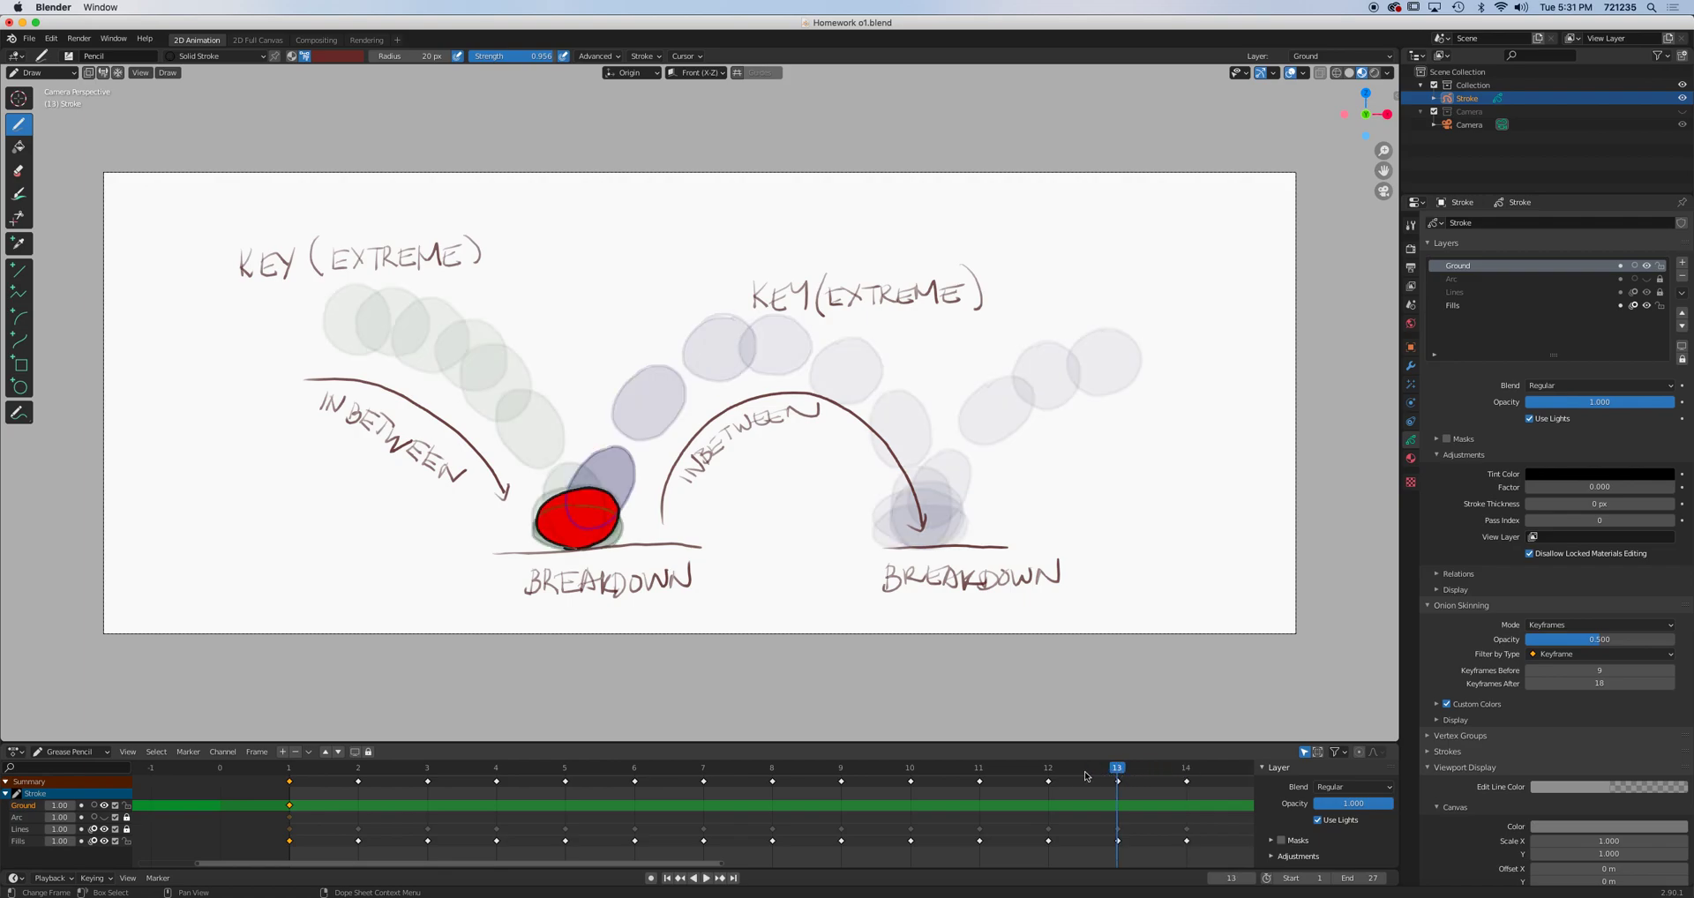
click(1051, 772)
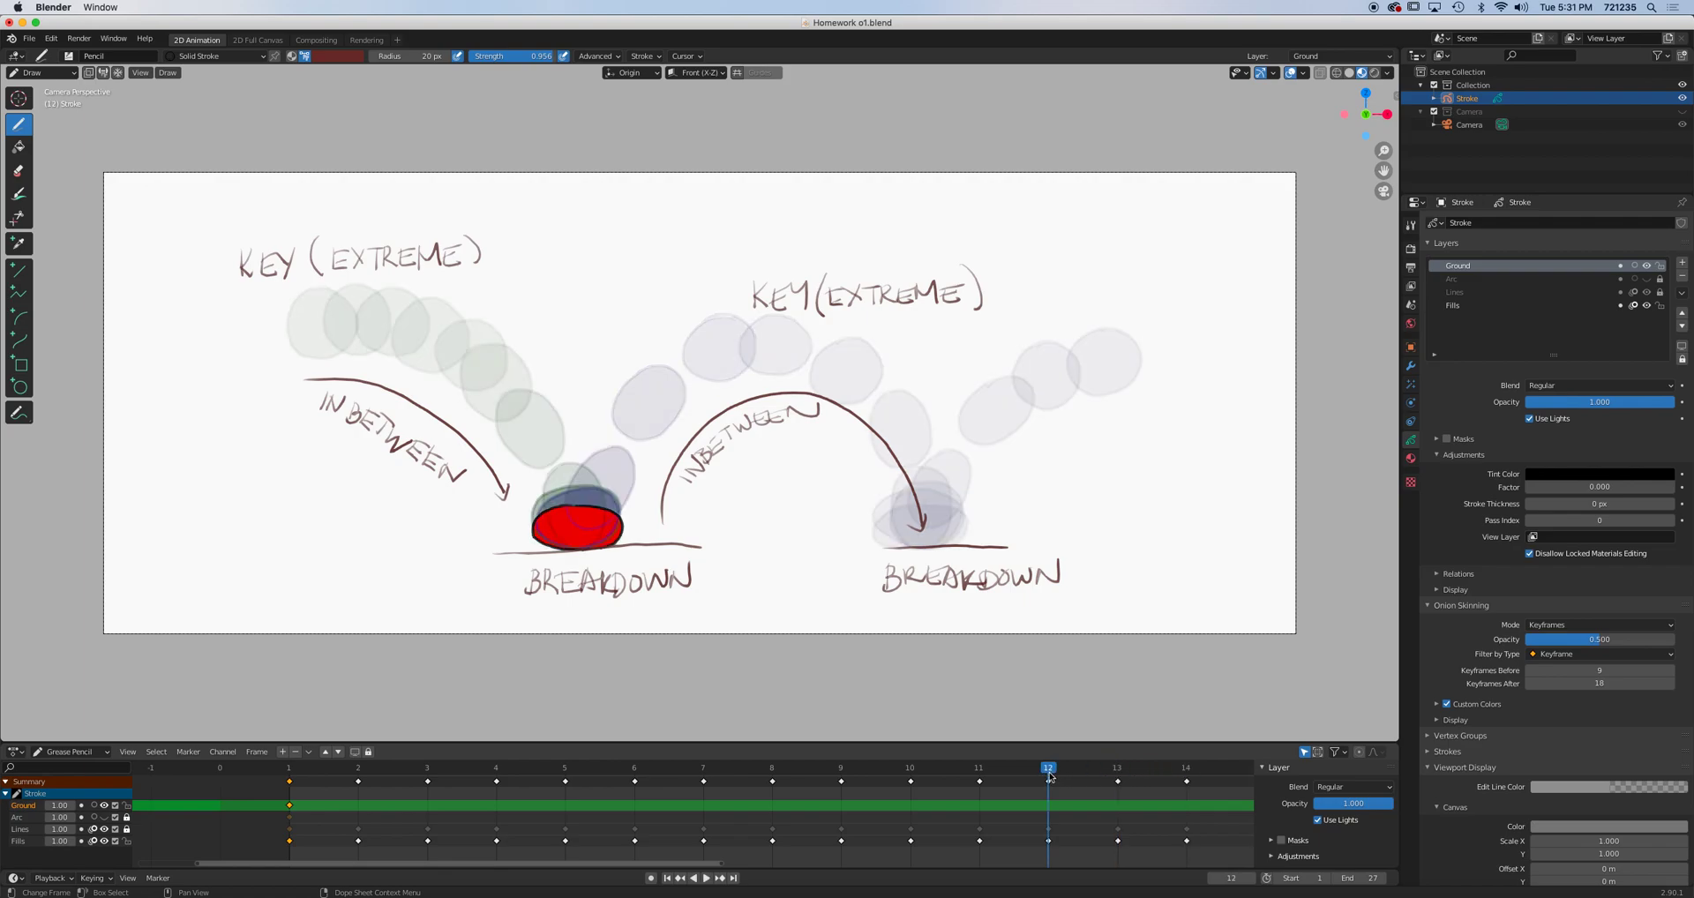
click(1117, 770)
key(space)
Scrub back through the first bounce, follow the second arc, then return to frame 12
drag(1140, 773, 915, 784)
drag(681, 863, 907, 862)
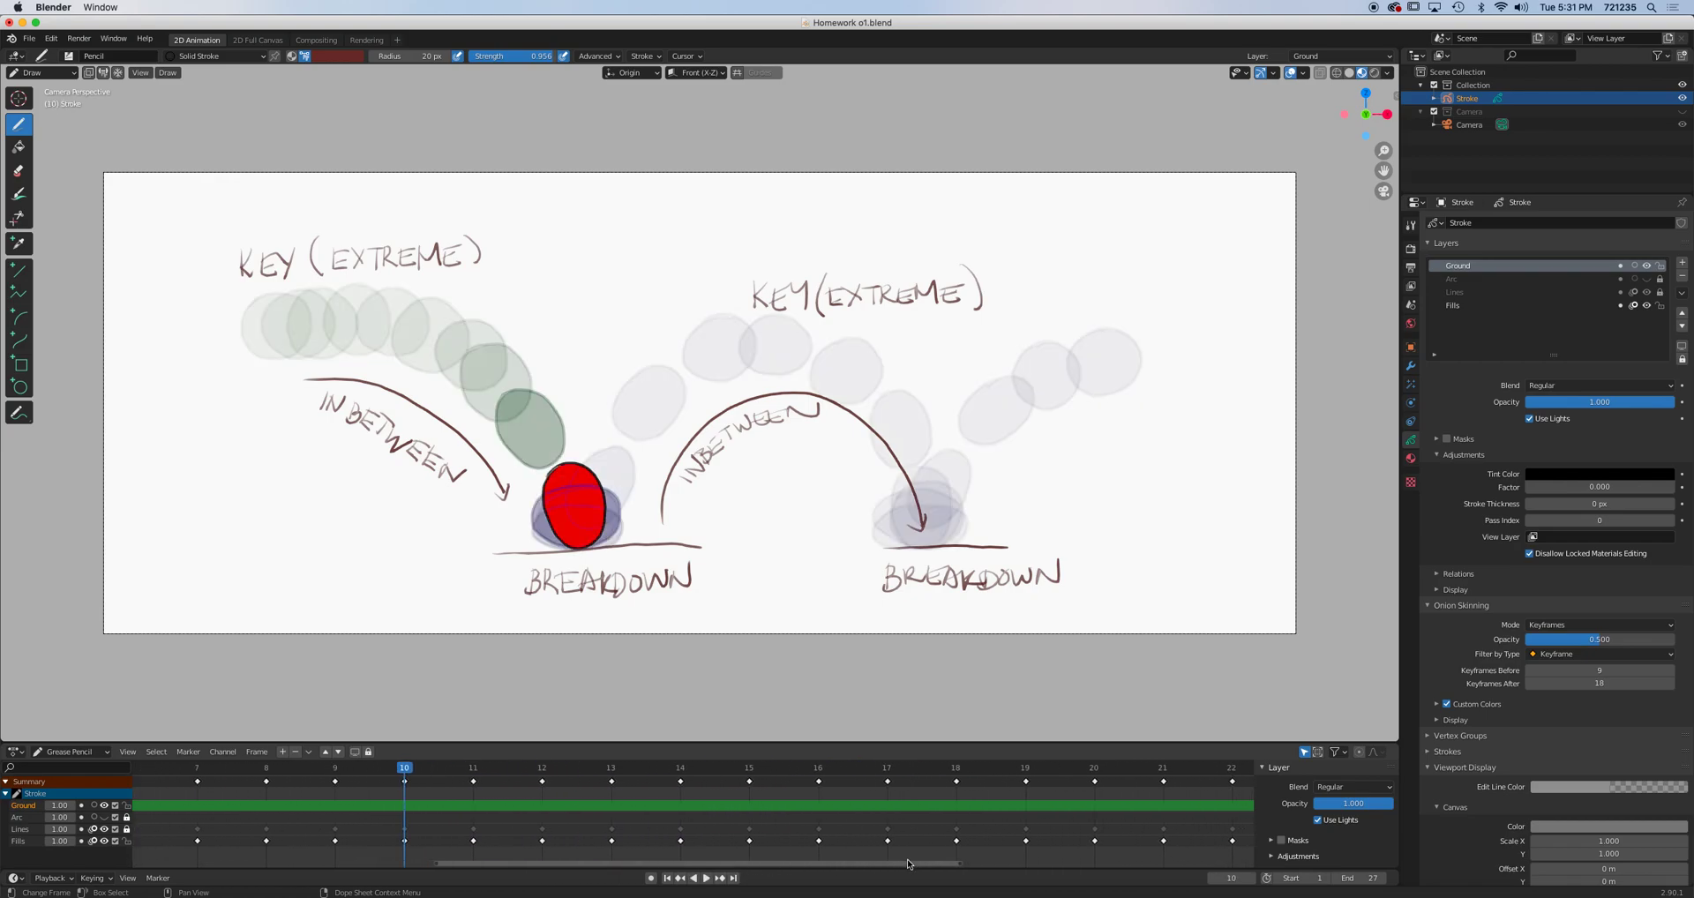
drag(963, 769, 1021, 781)
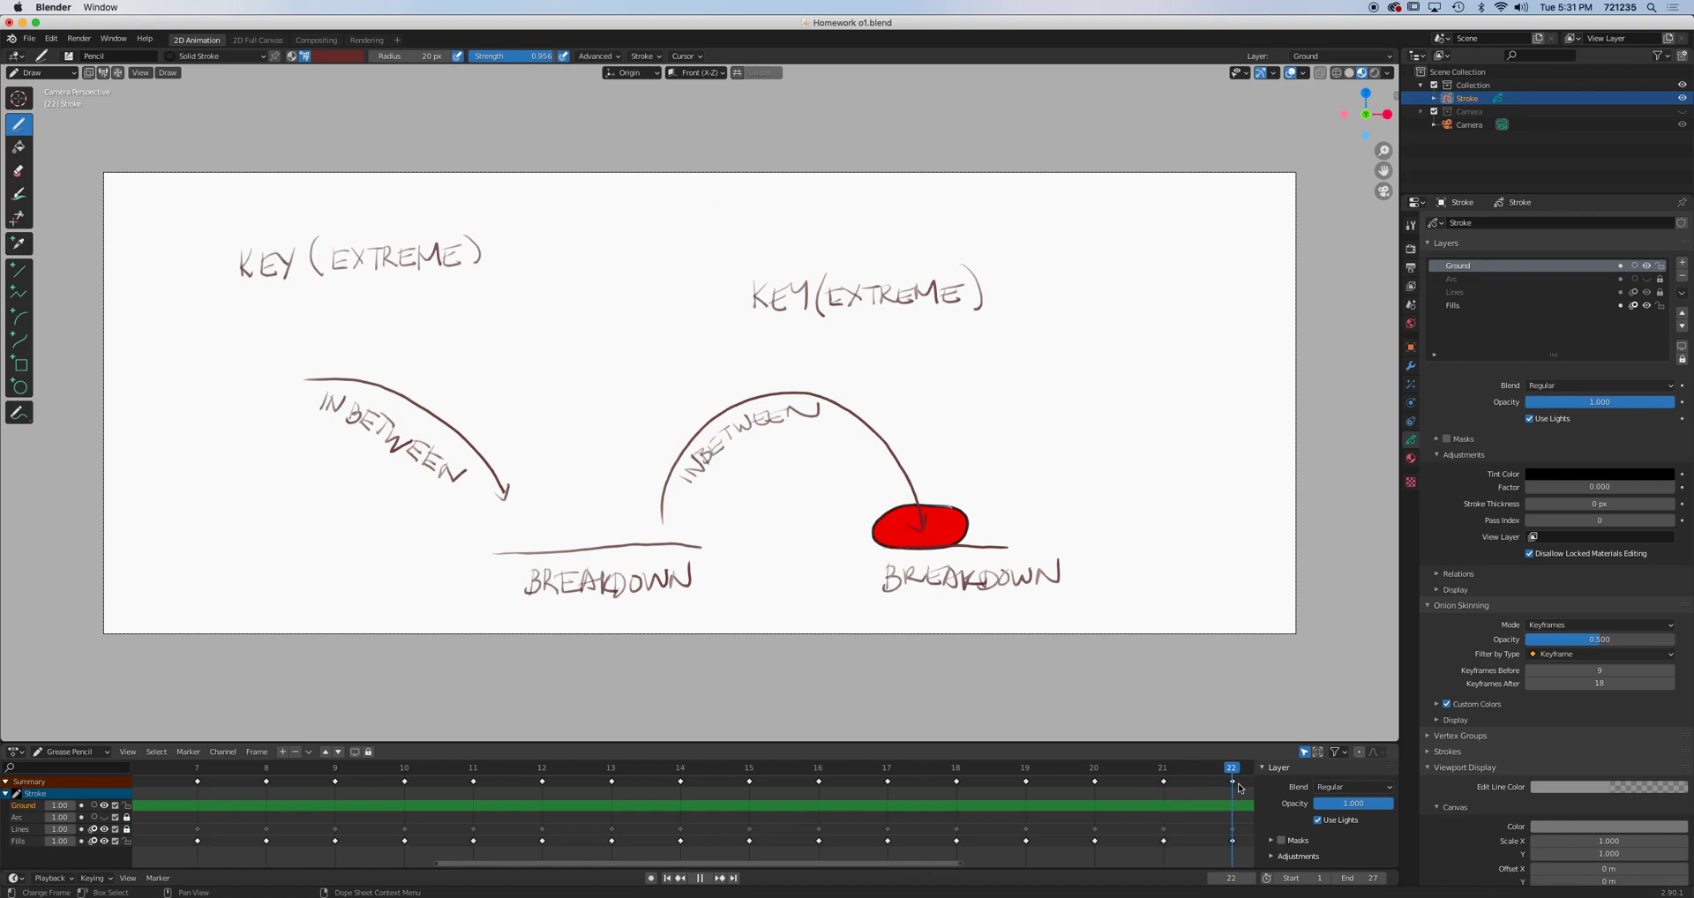
drag(1163, 846, 567, 856)
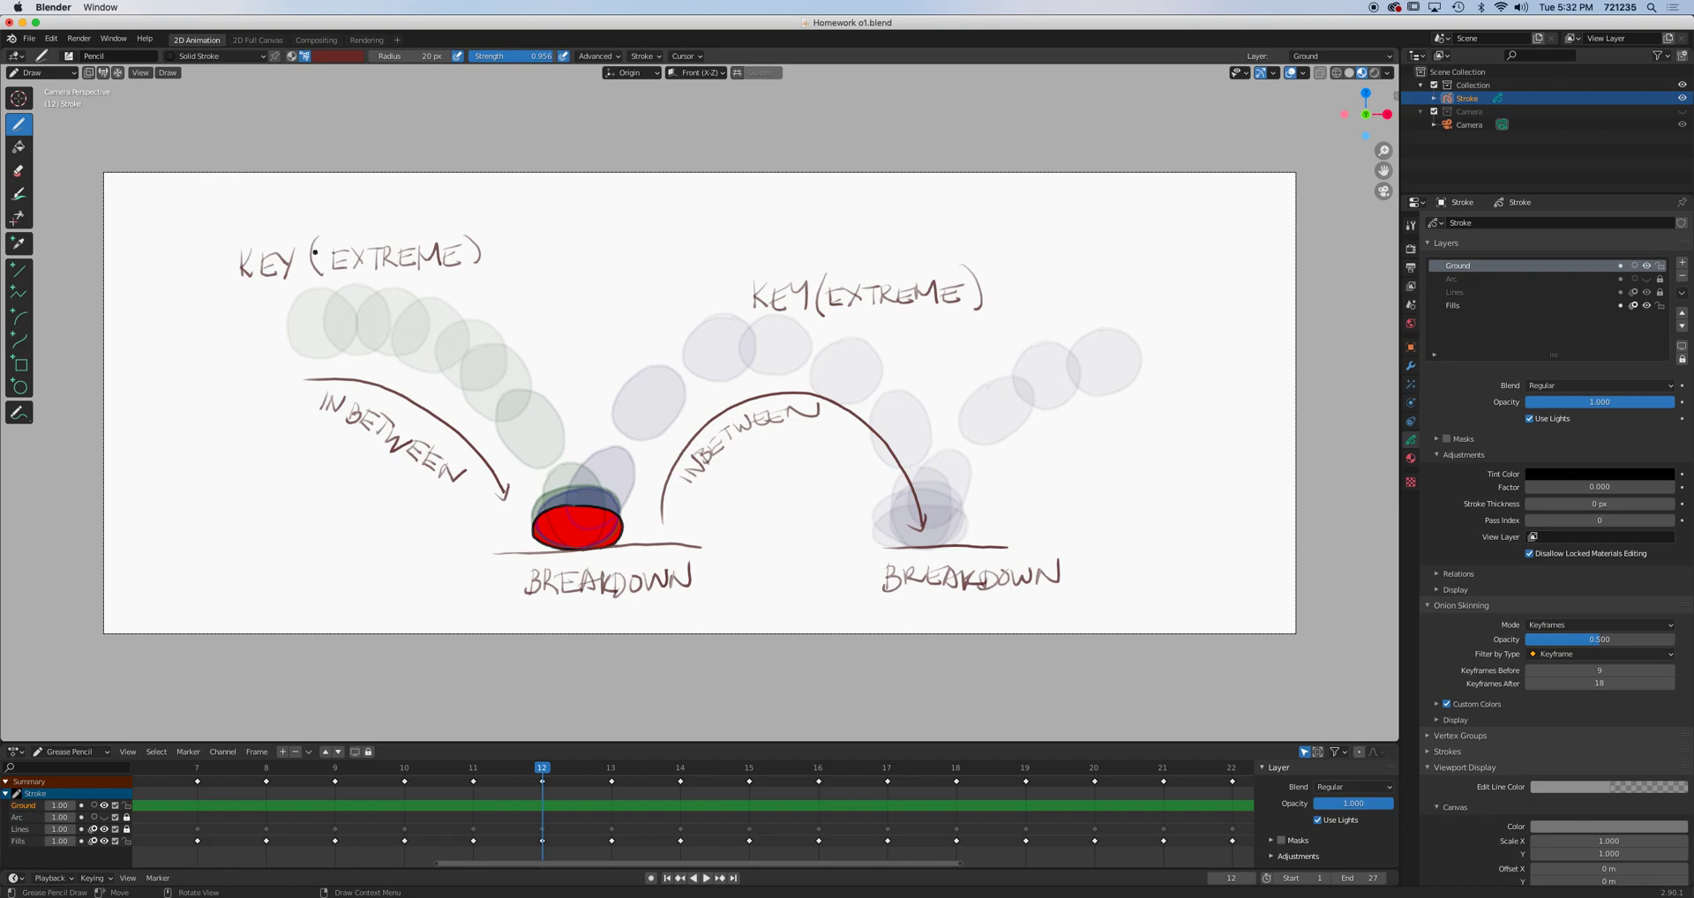
Play the animation, pausing at frame 13 and stopping at frame 20
key(space)
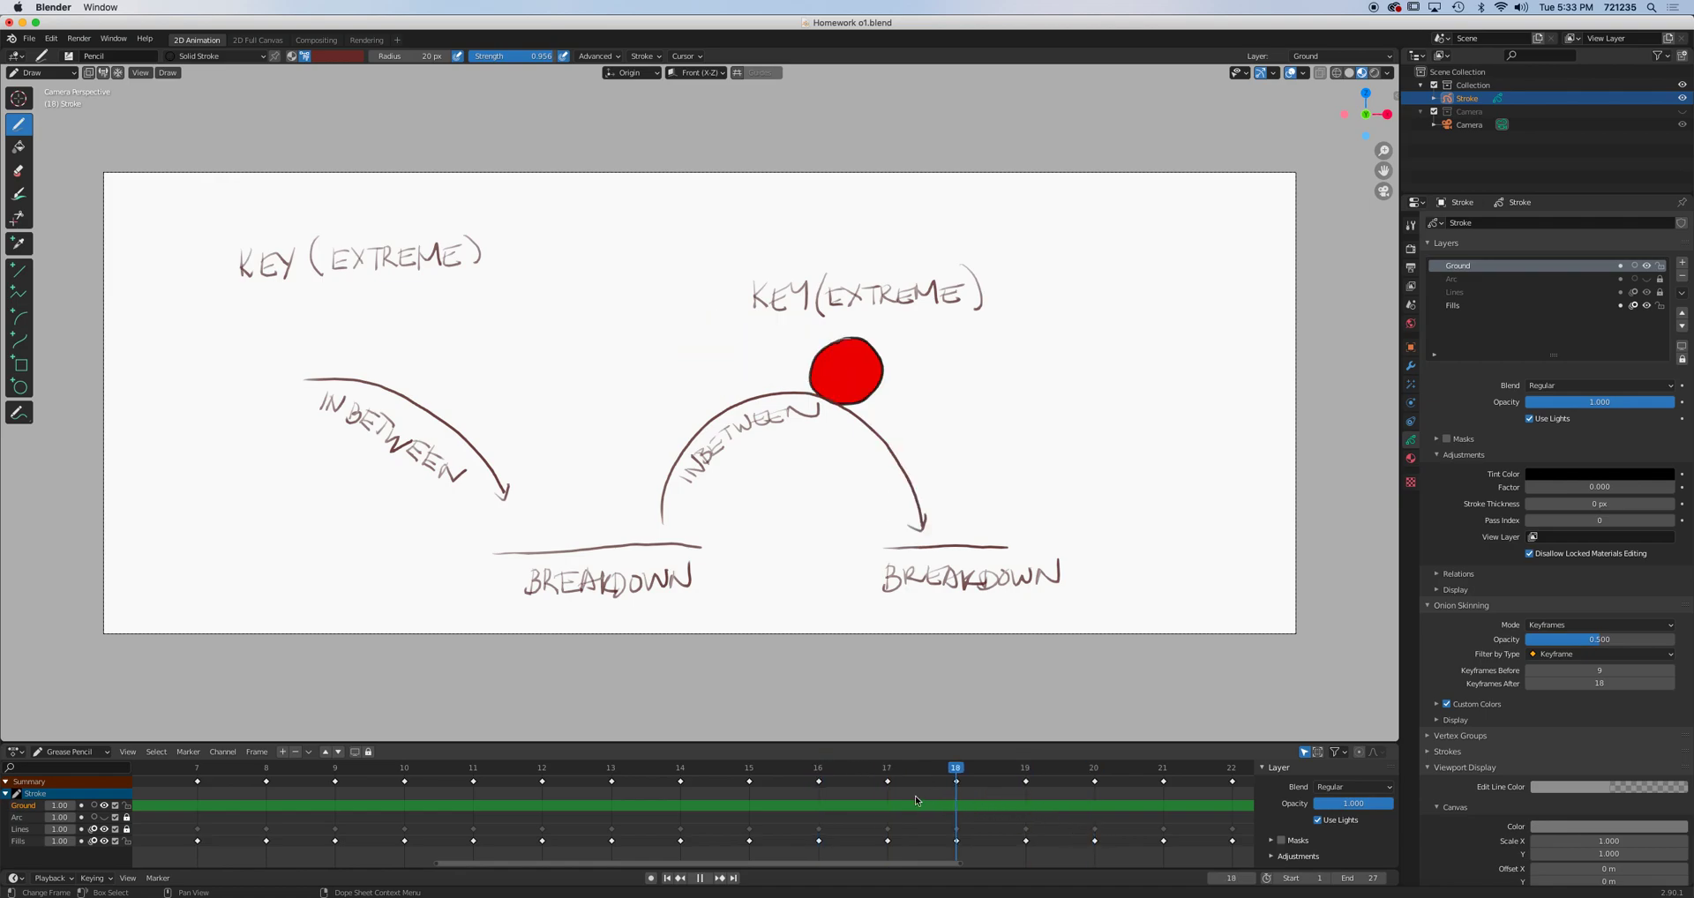
key(space)
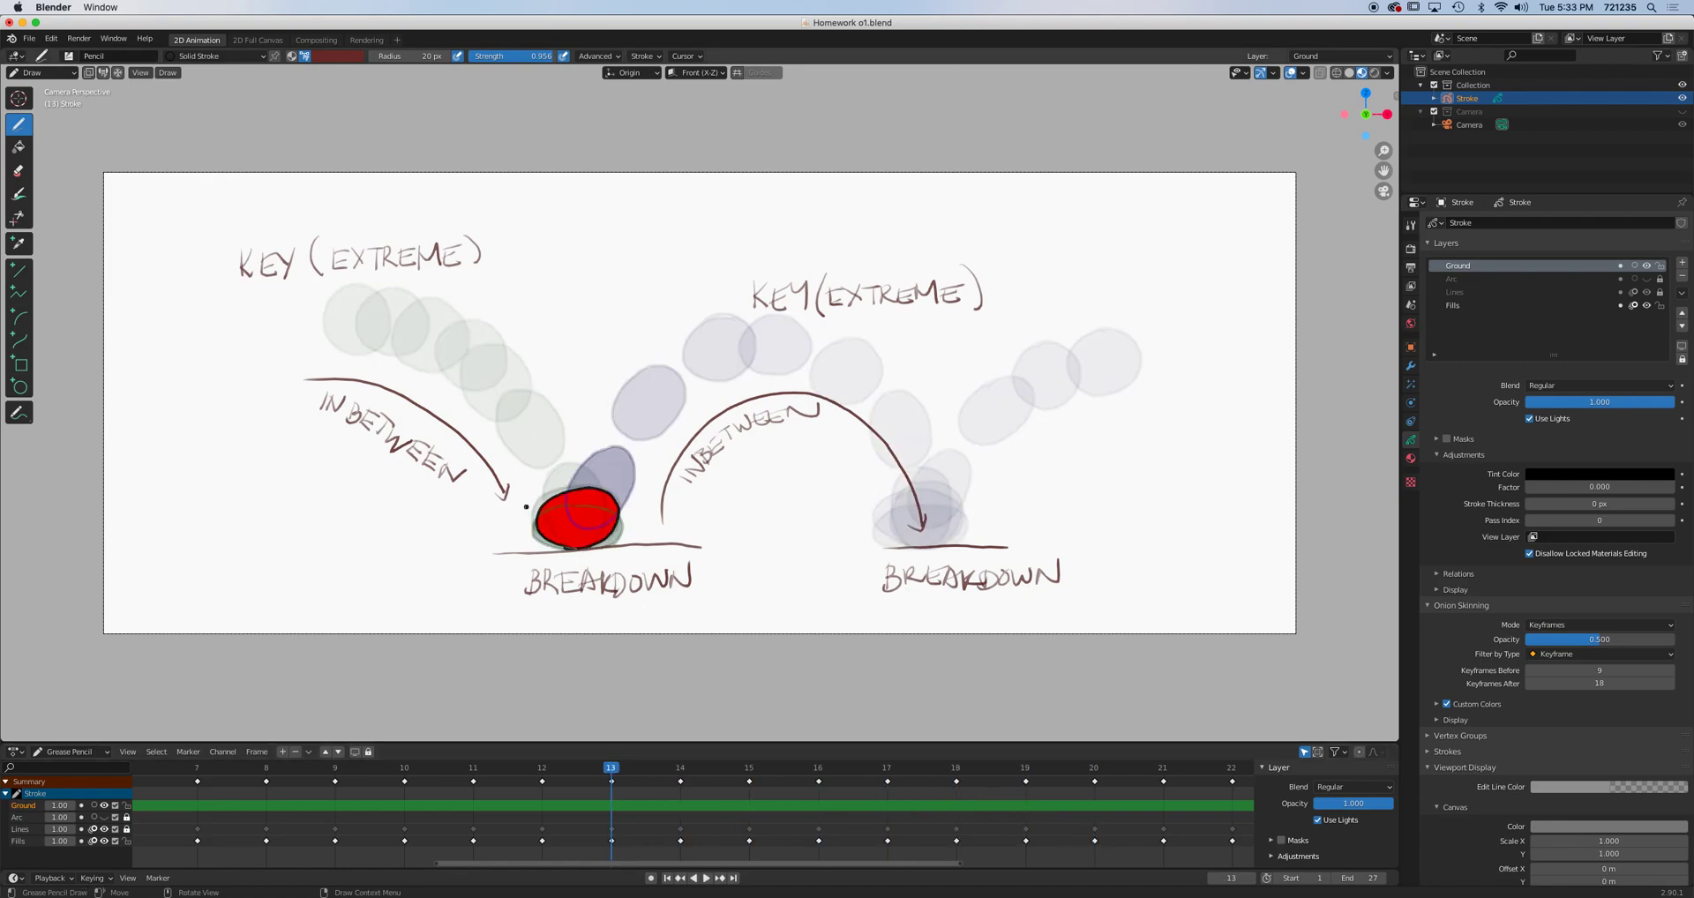
key(space)
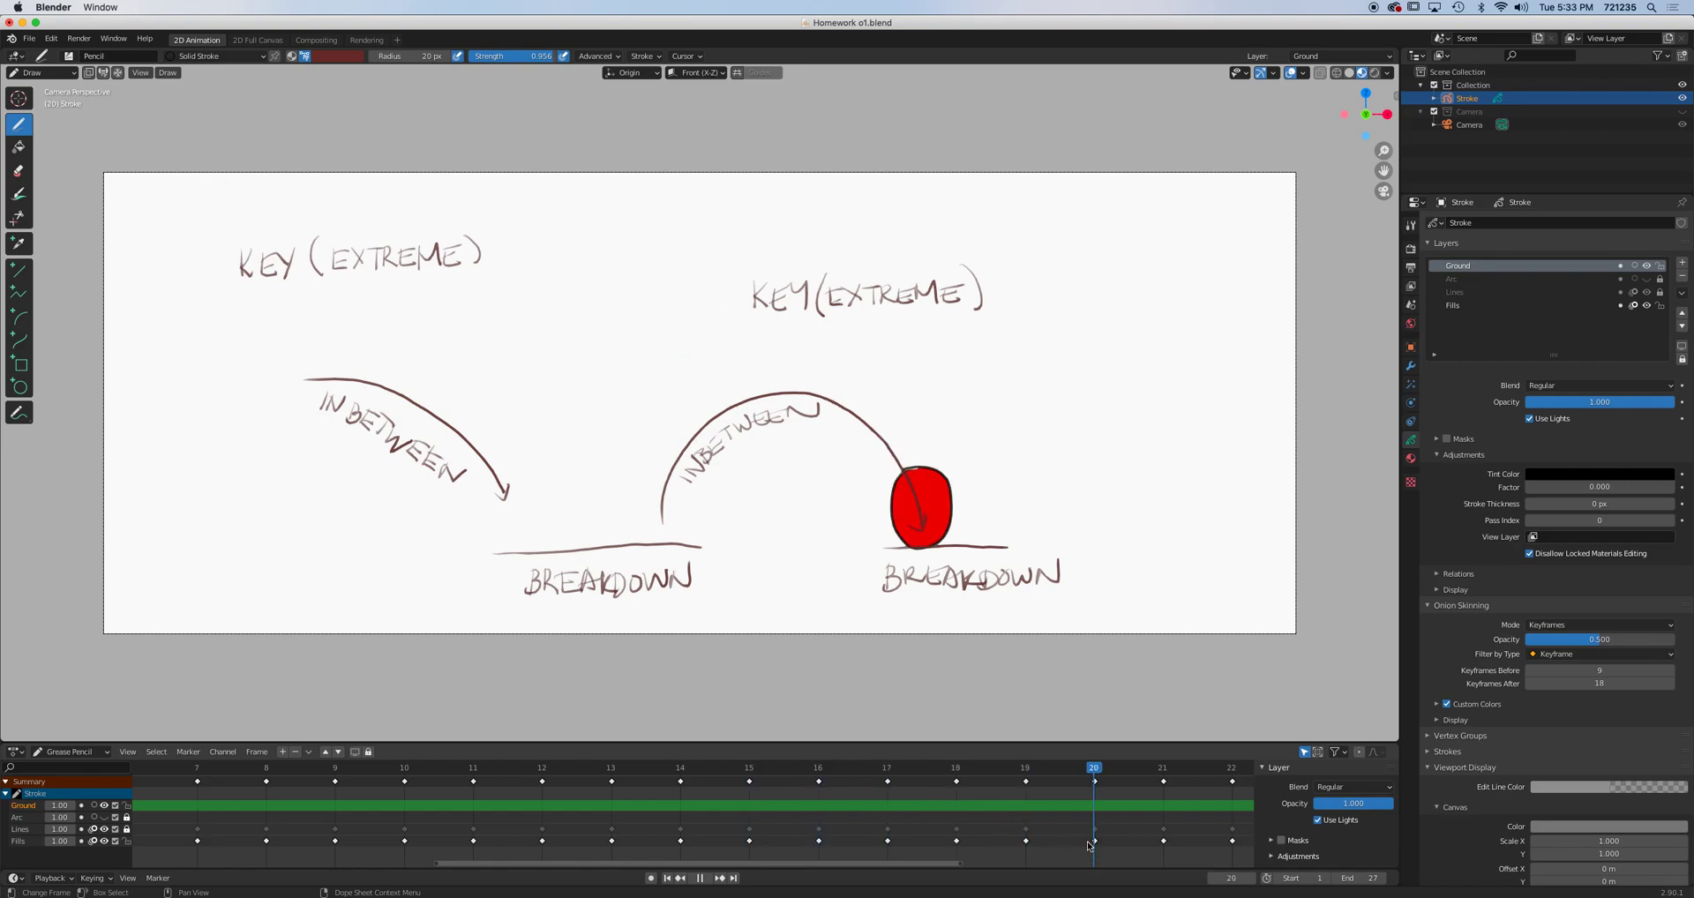
key(space)
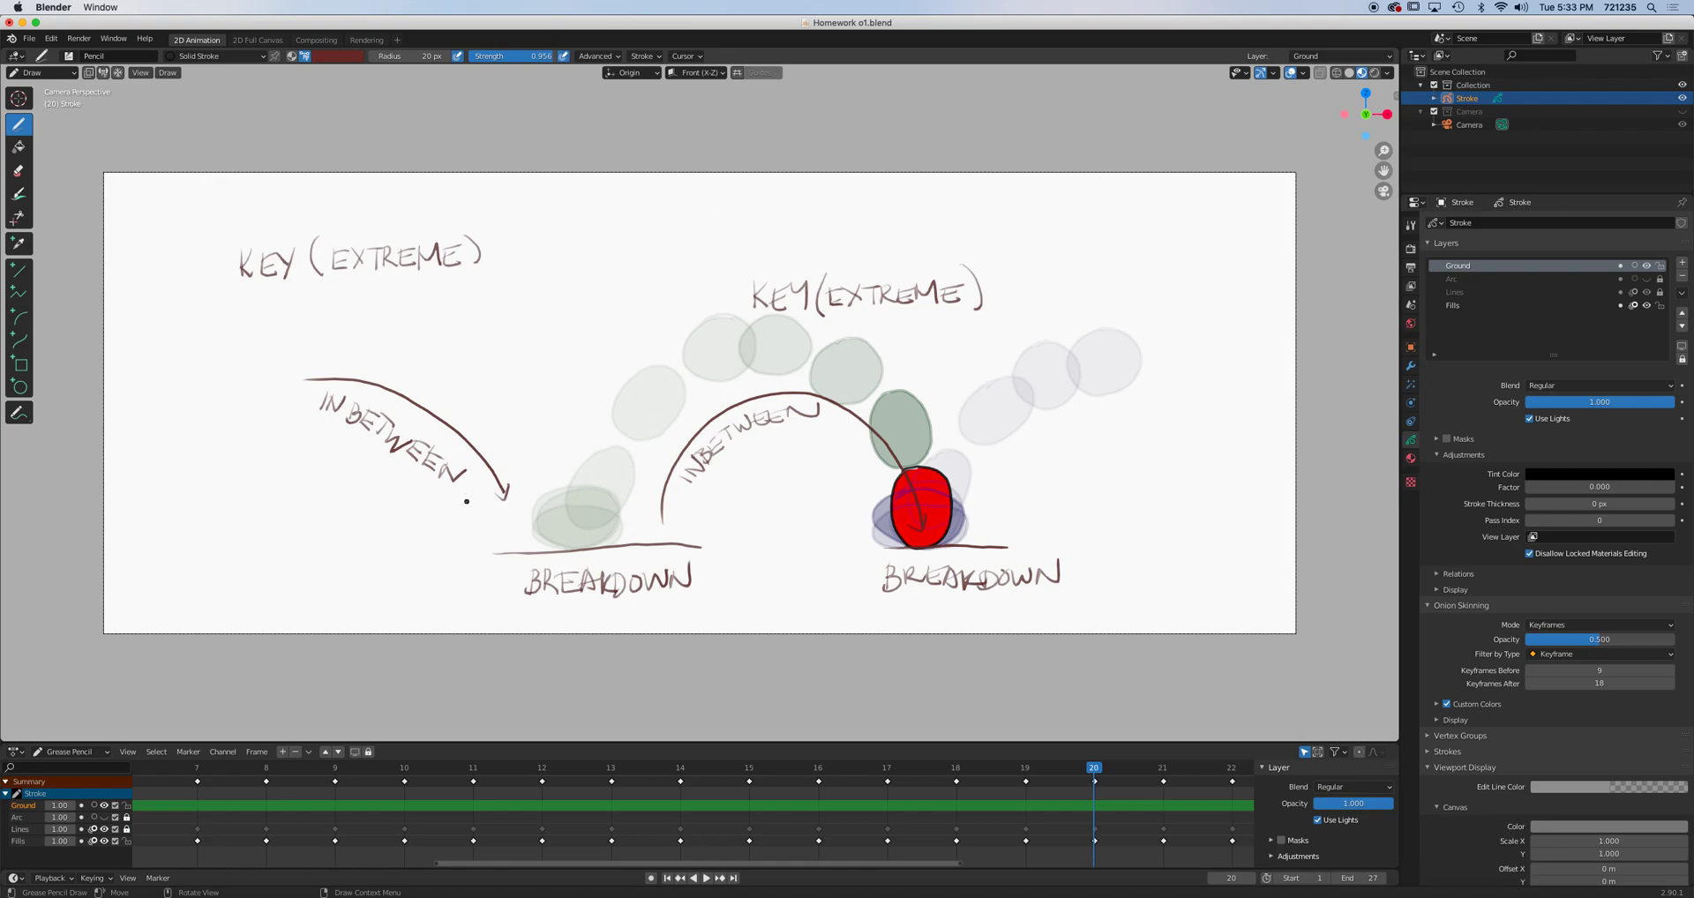
Play backward from frame 20 and stop at frame 15
key(shift+ctrl+space)
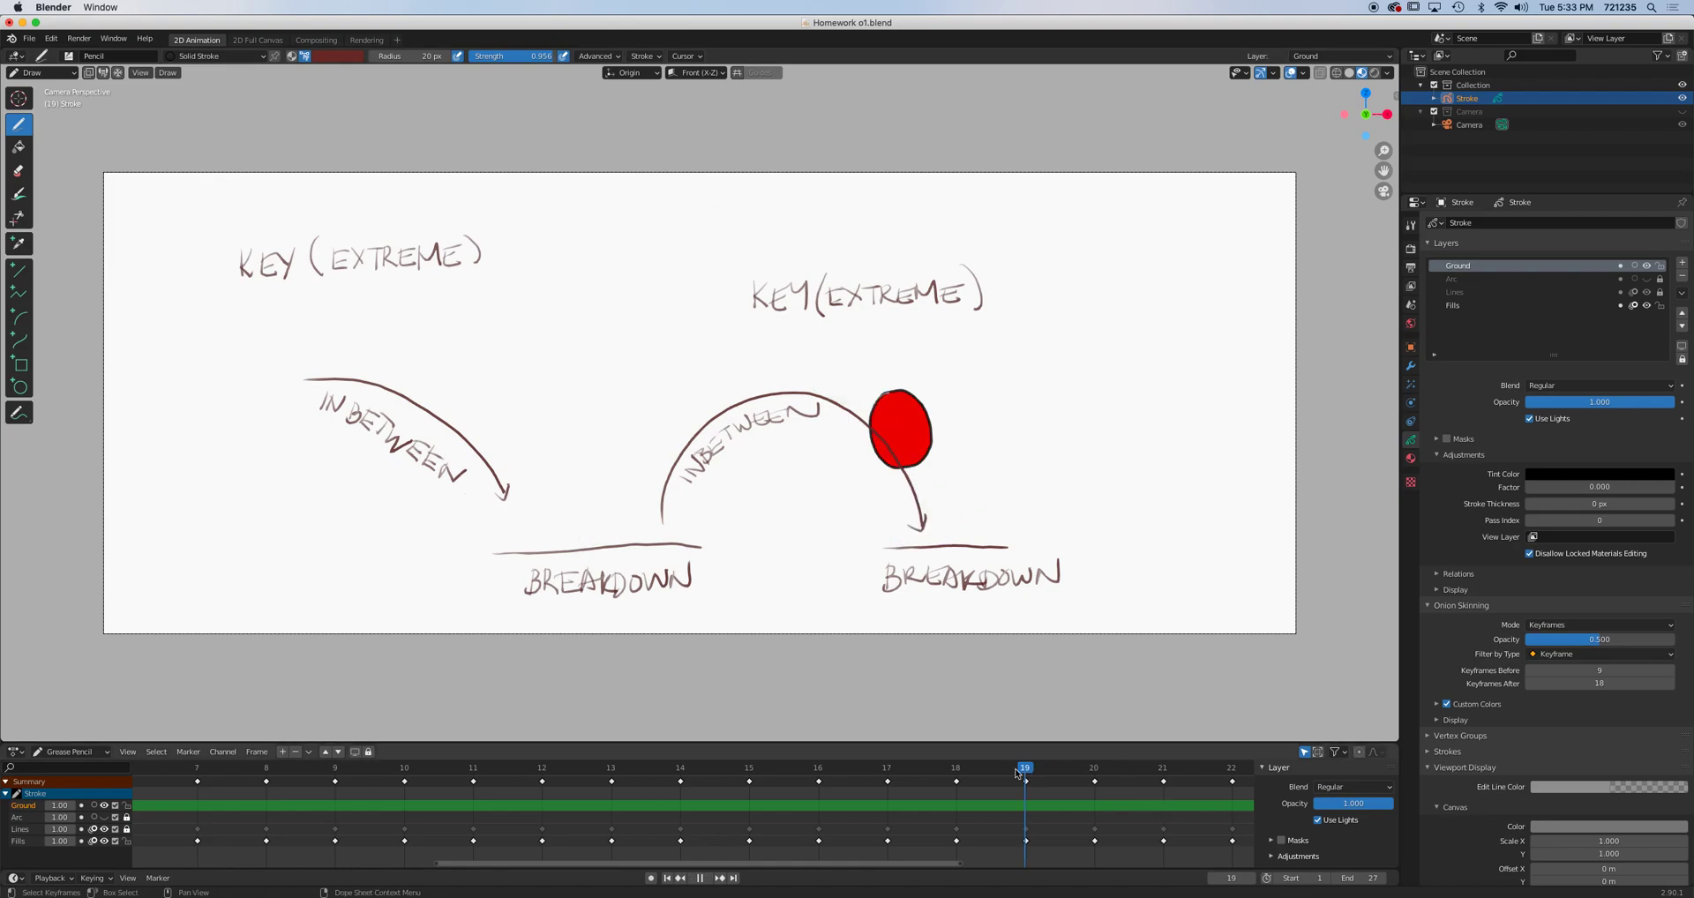
key(space)
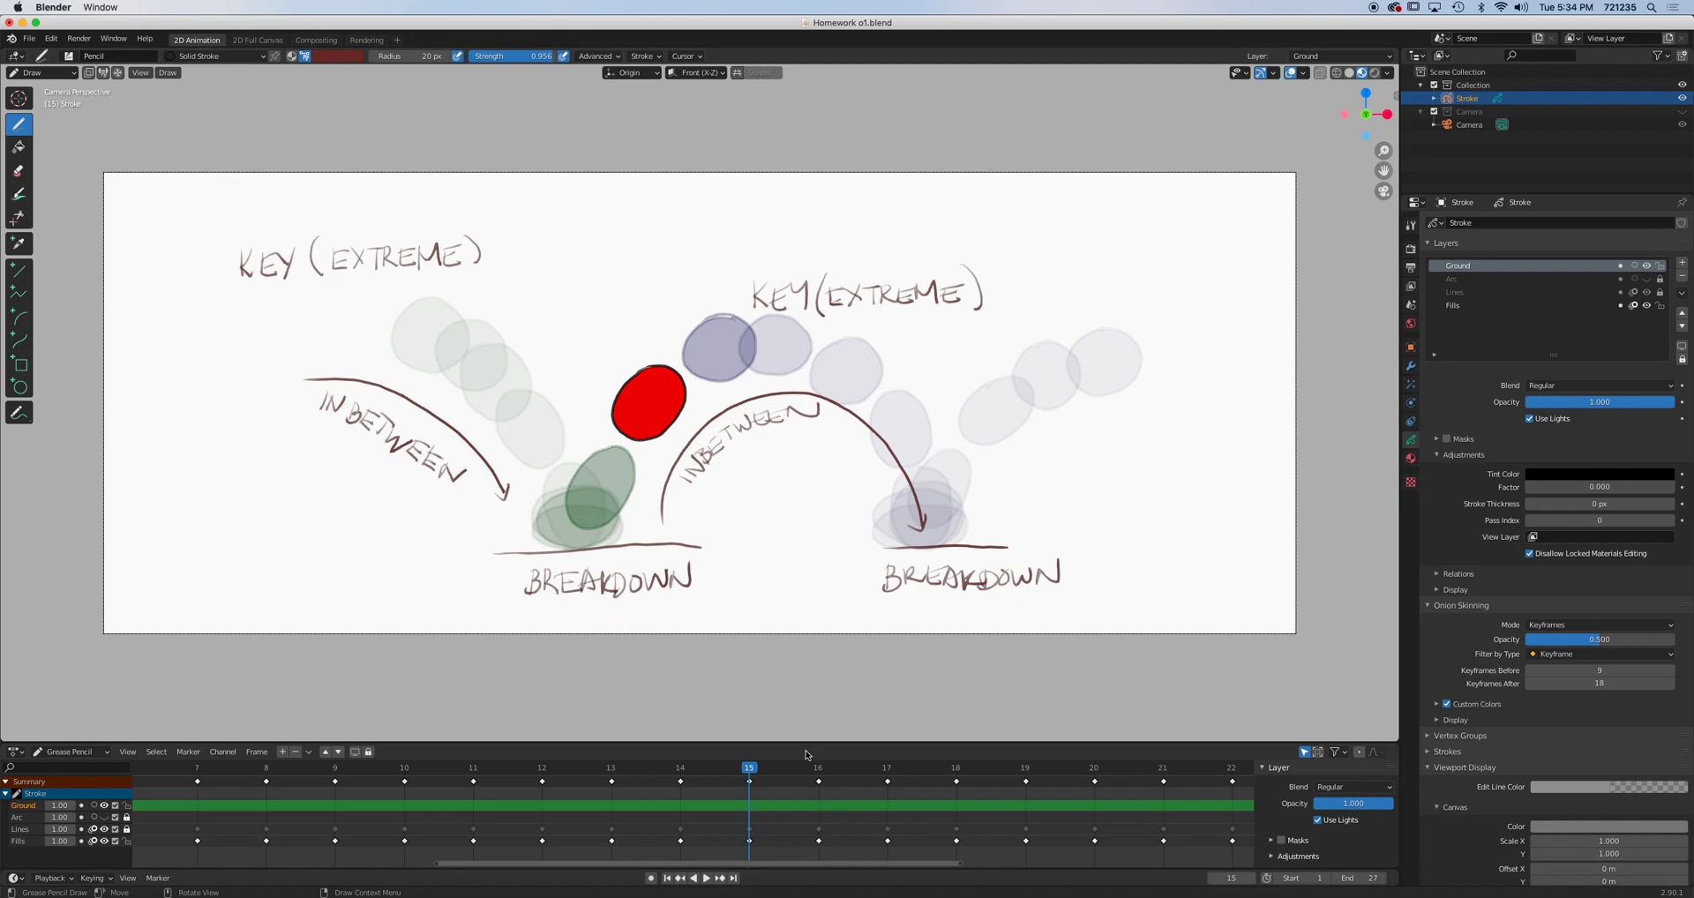
Reverse to frame 1, fit keys 1–27 into view, play, and scrub to frame 13
key(ctrl+shift+space)
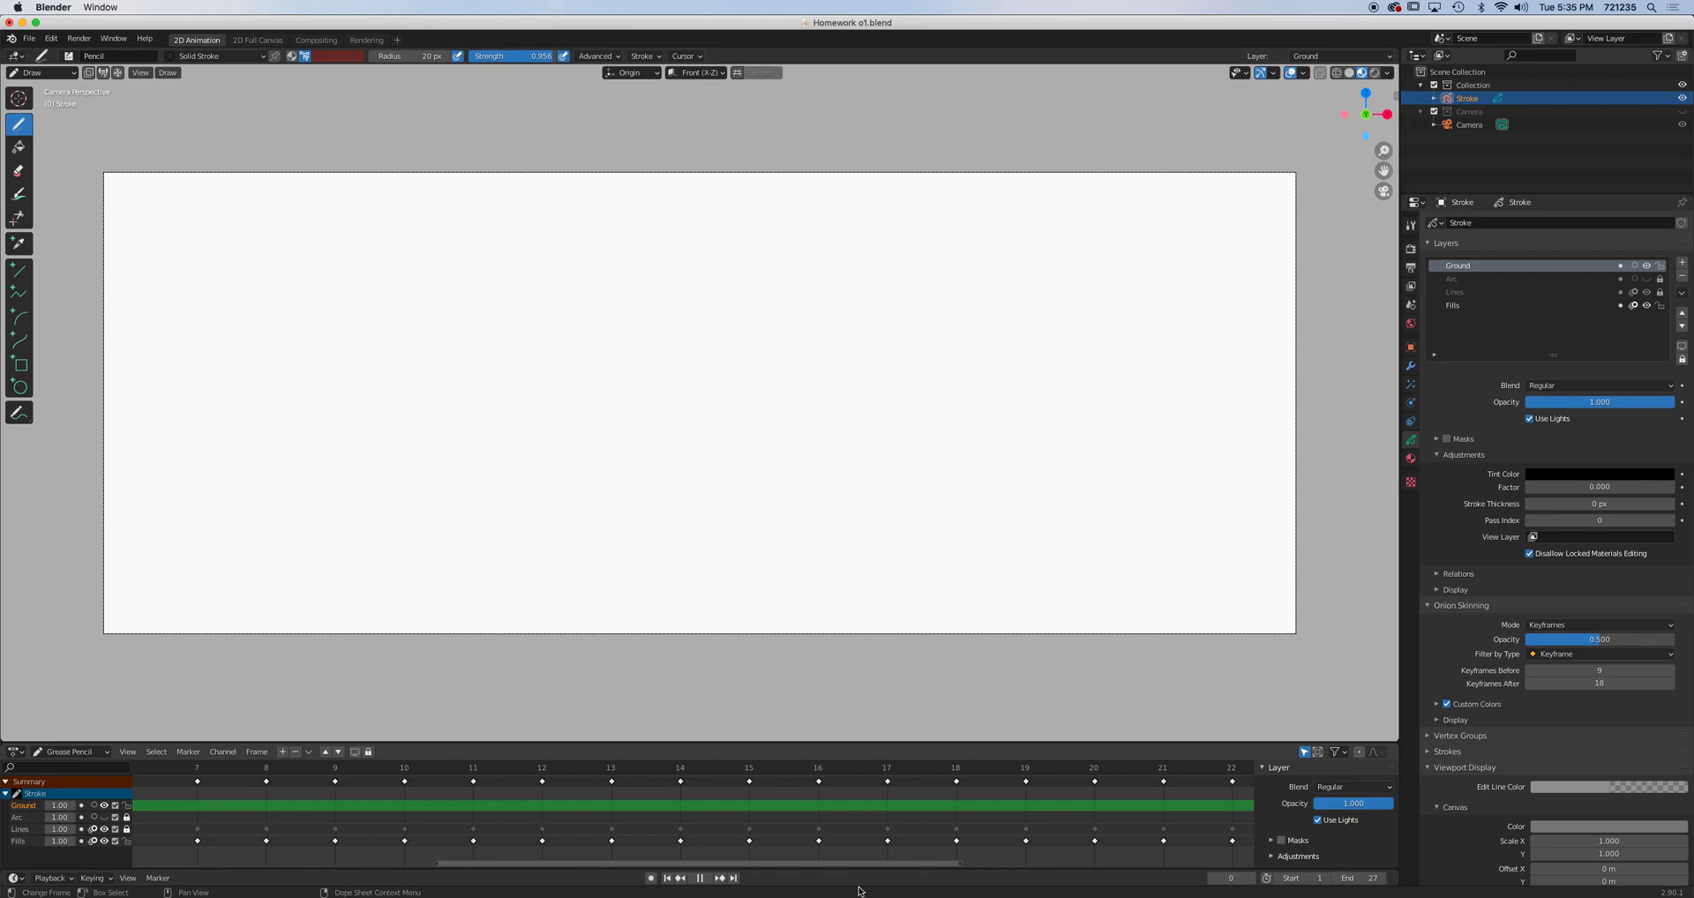
key(space)
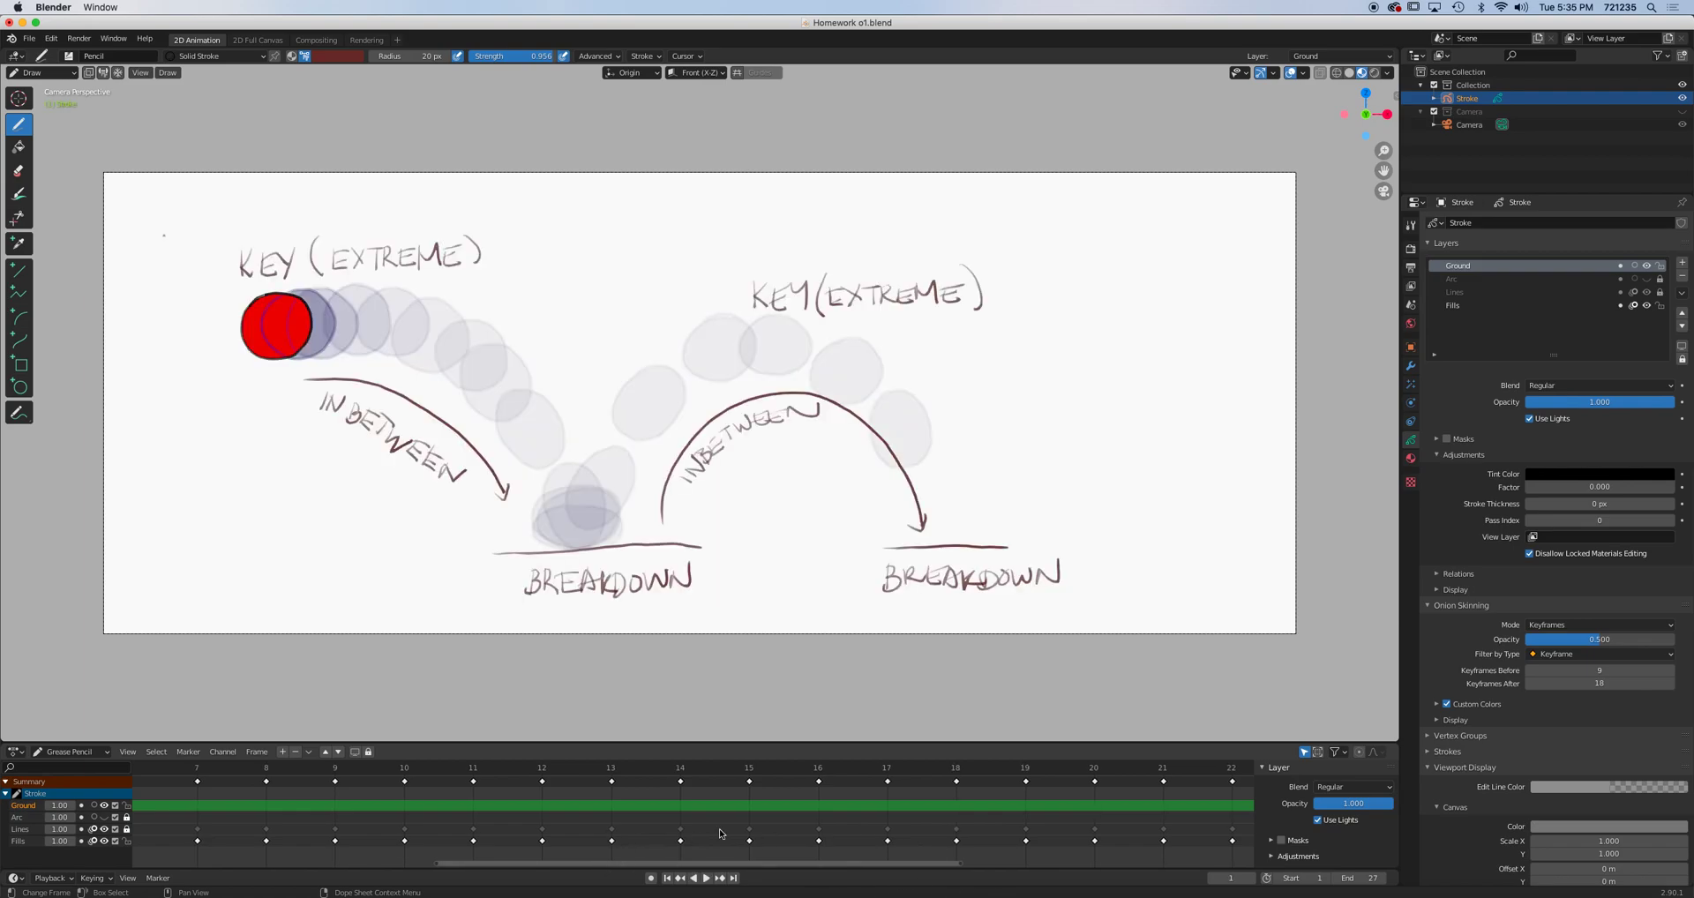
key(Home)
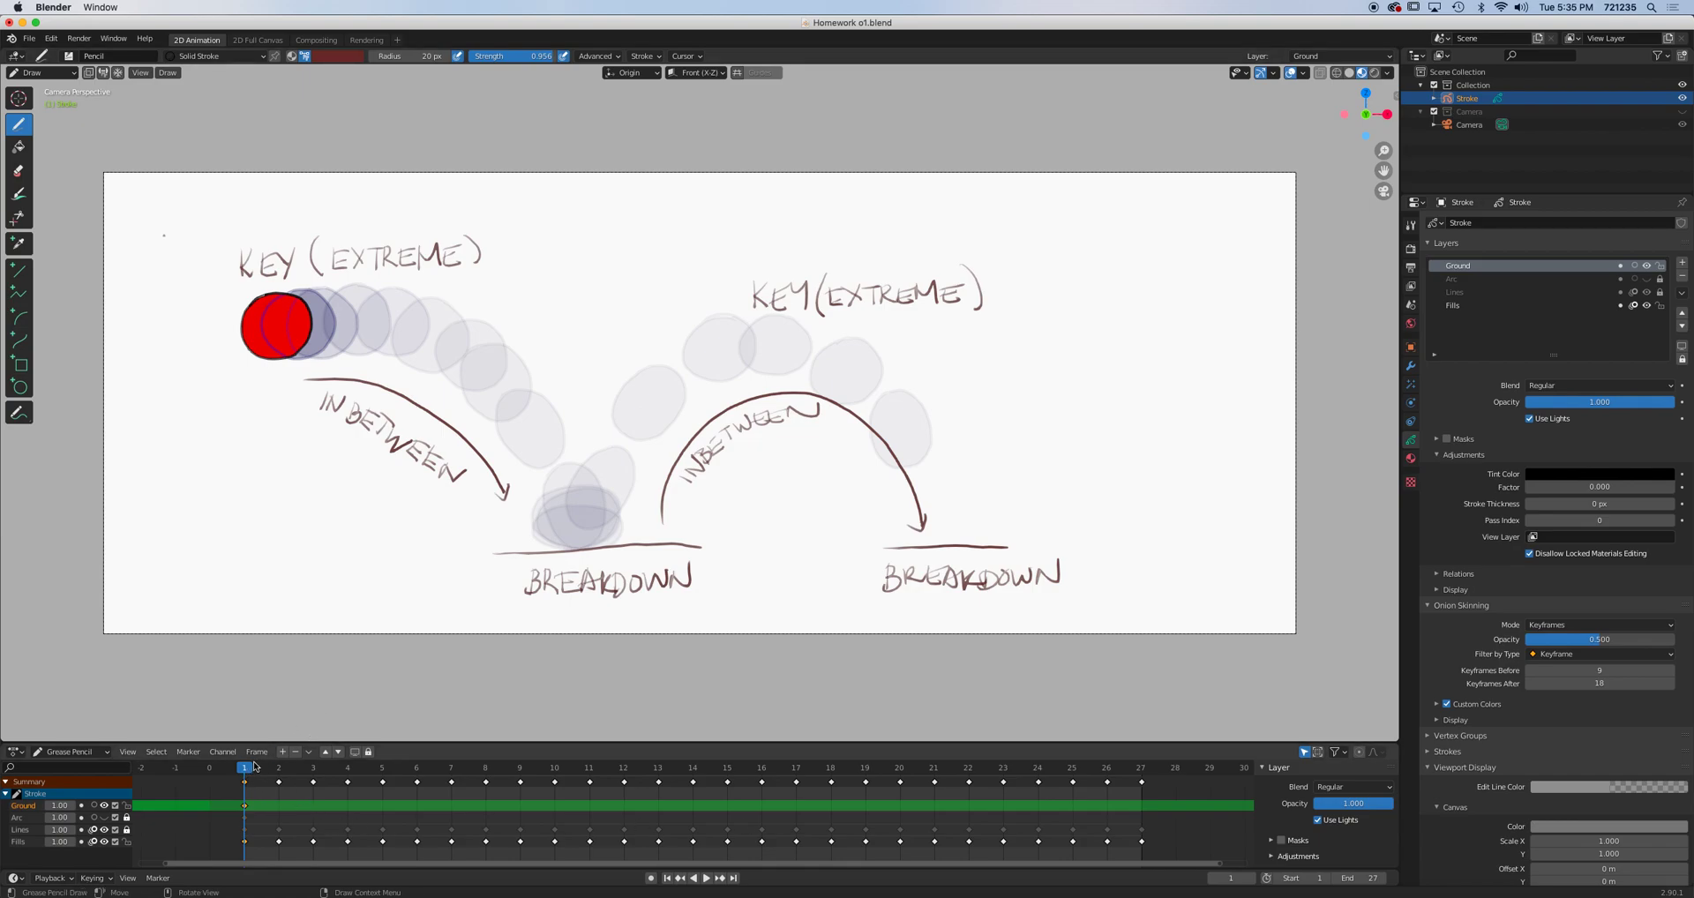
key(space)
drag(467, 773, 794, 799)
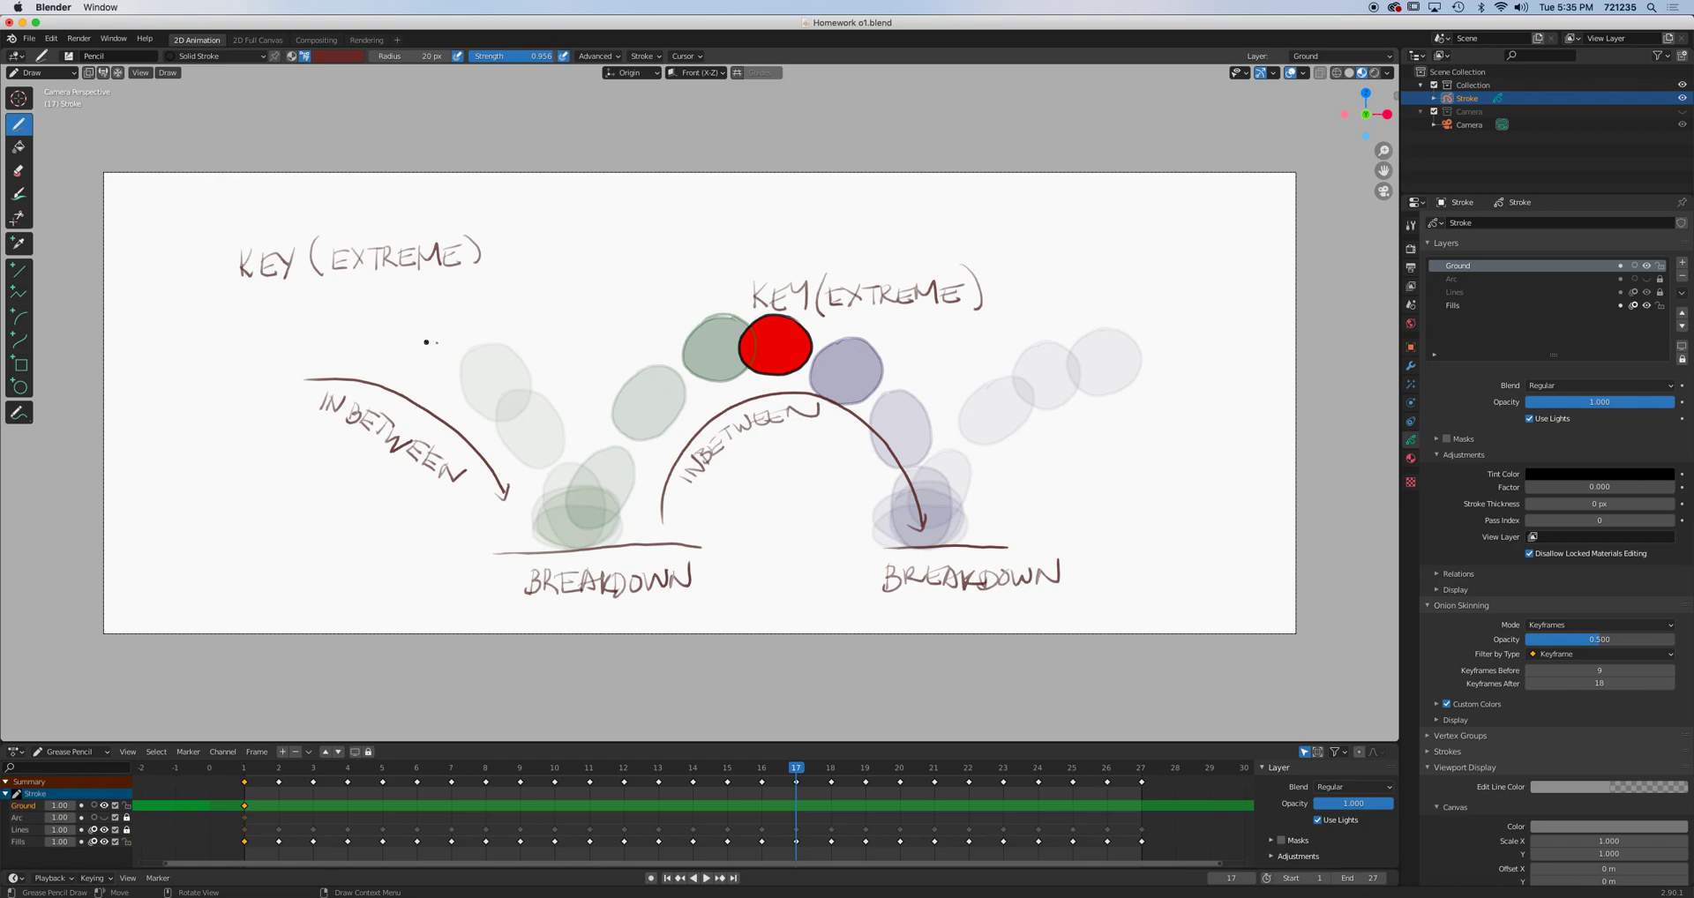
Scrub through frames 16–18 and past frame 27, then return to frame 22
key(space)
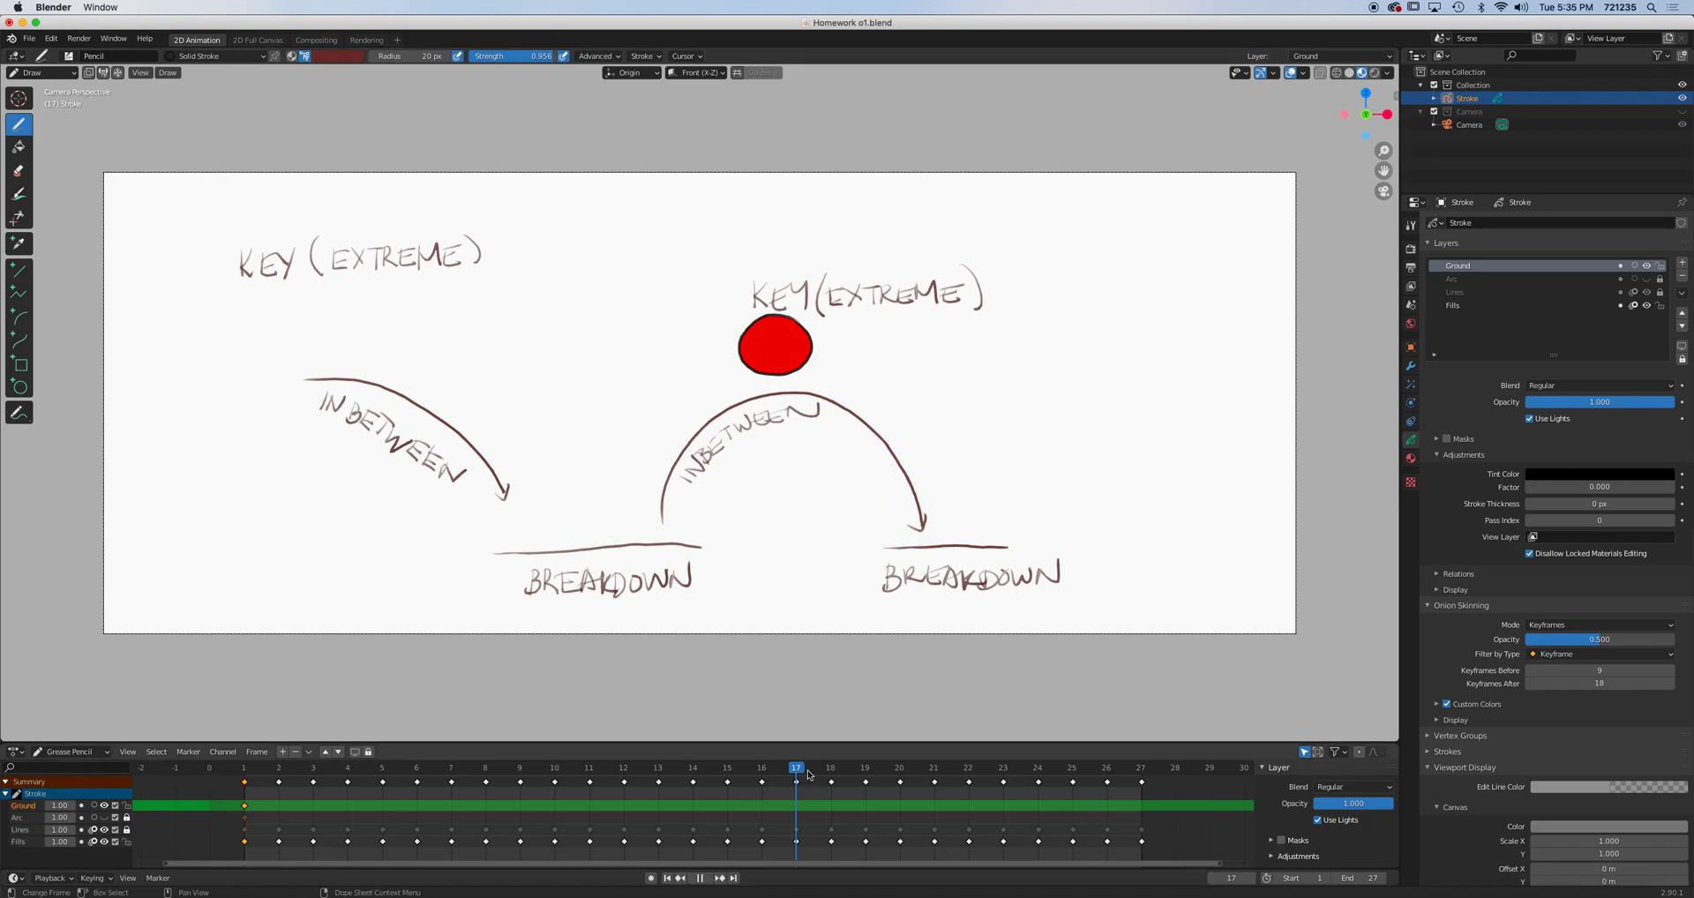
drag(793, 775, 968, 822)
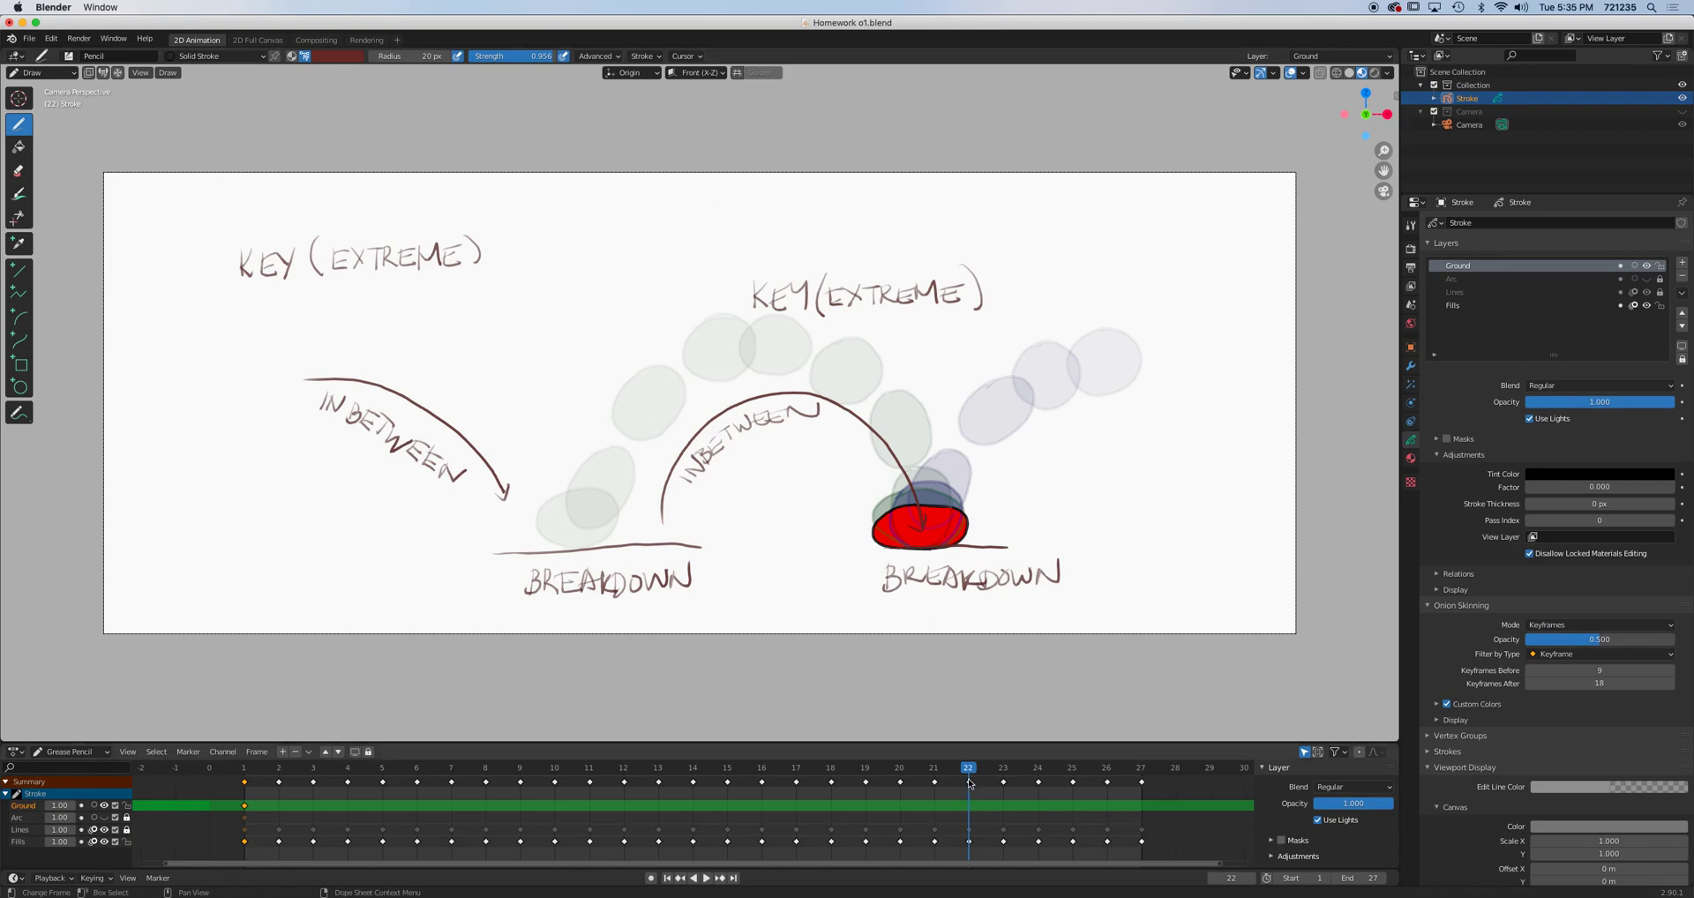
drag(971, 769, 1142, 767)
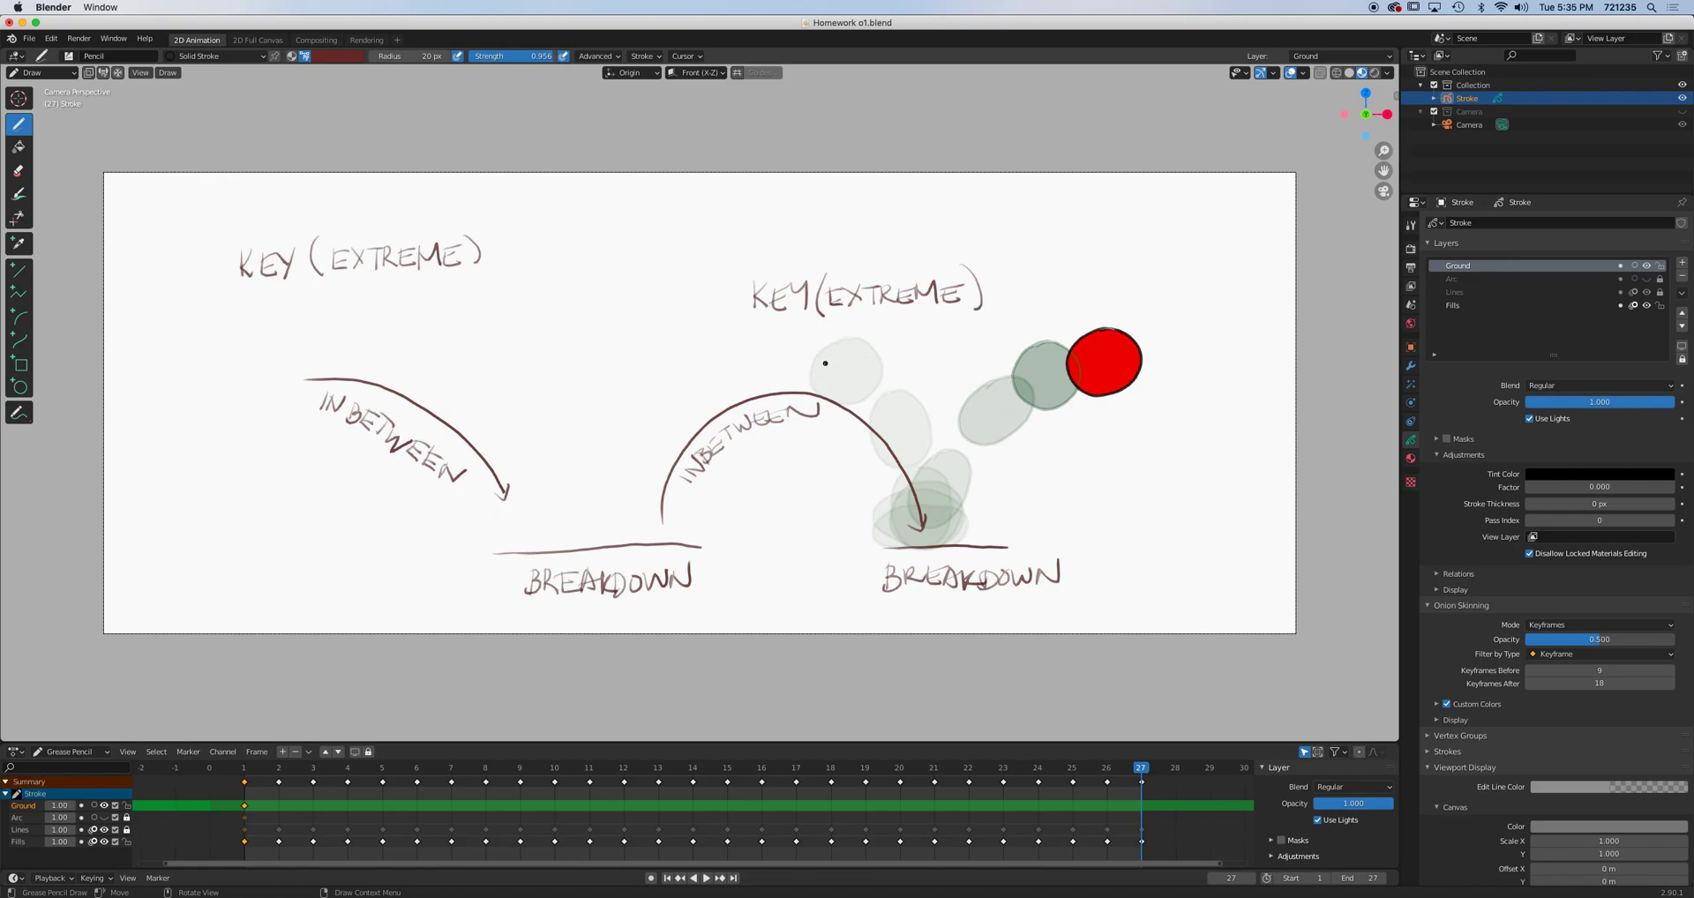
key(space)
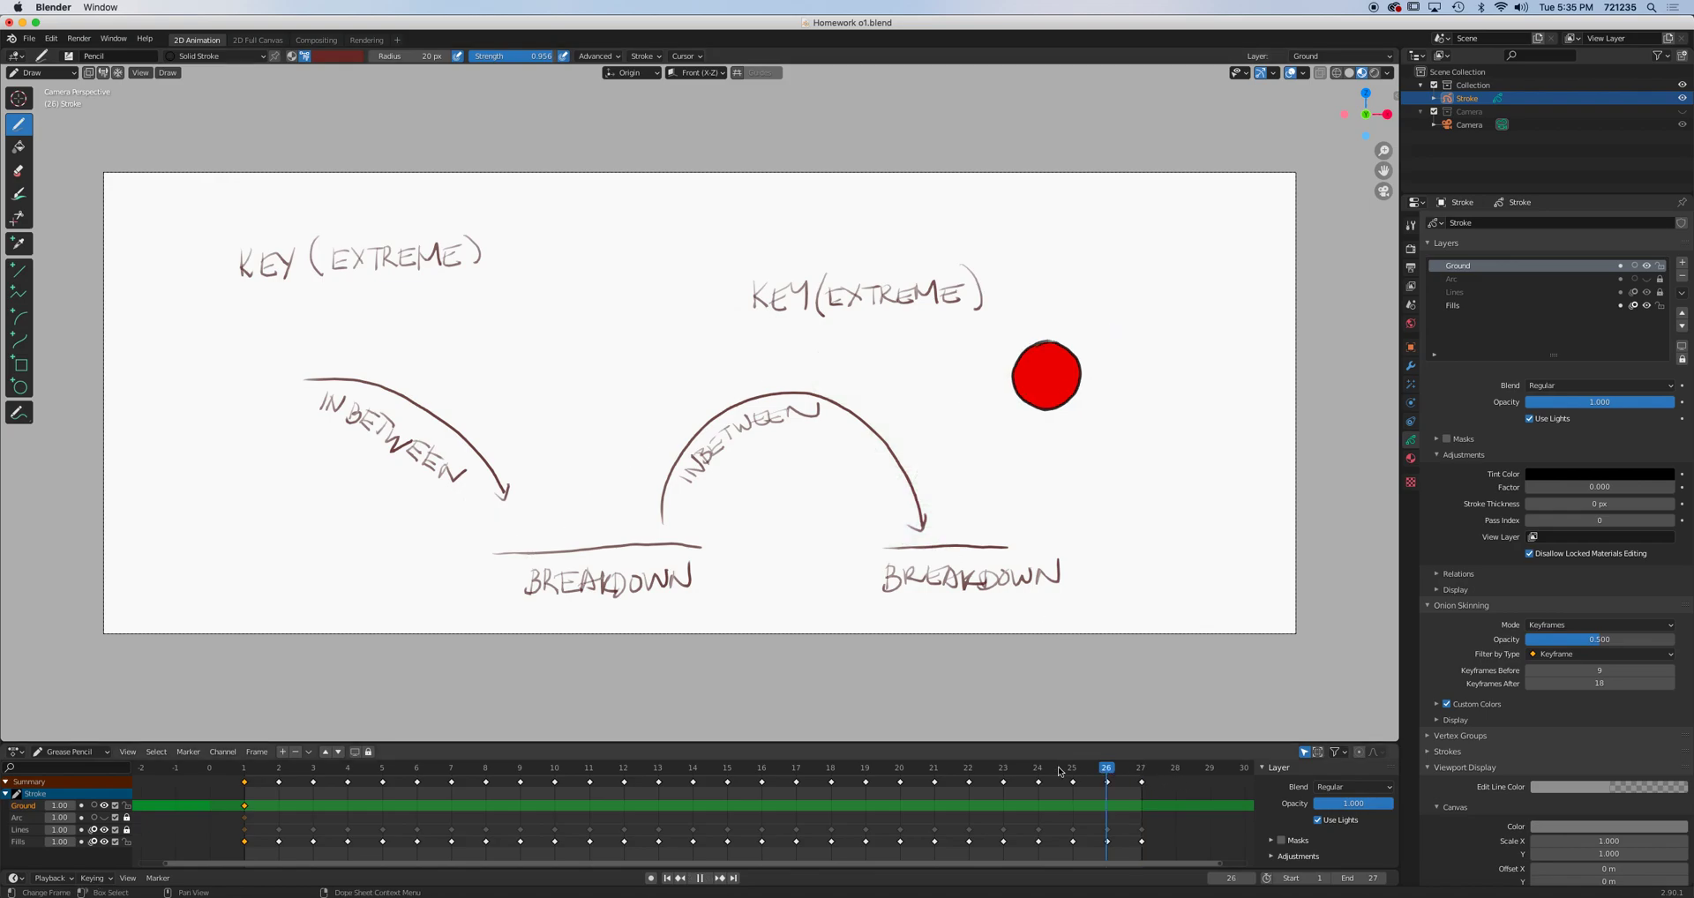
drag(1151, 775, 939, 775)
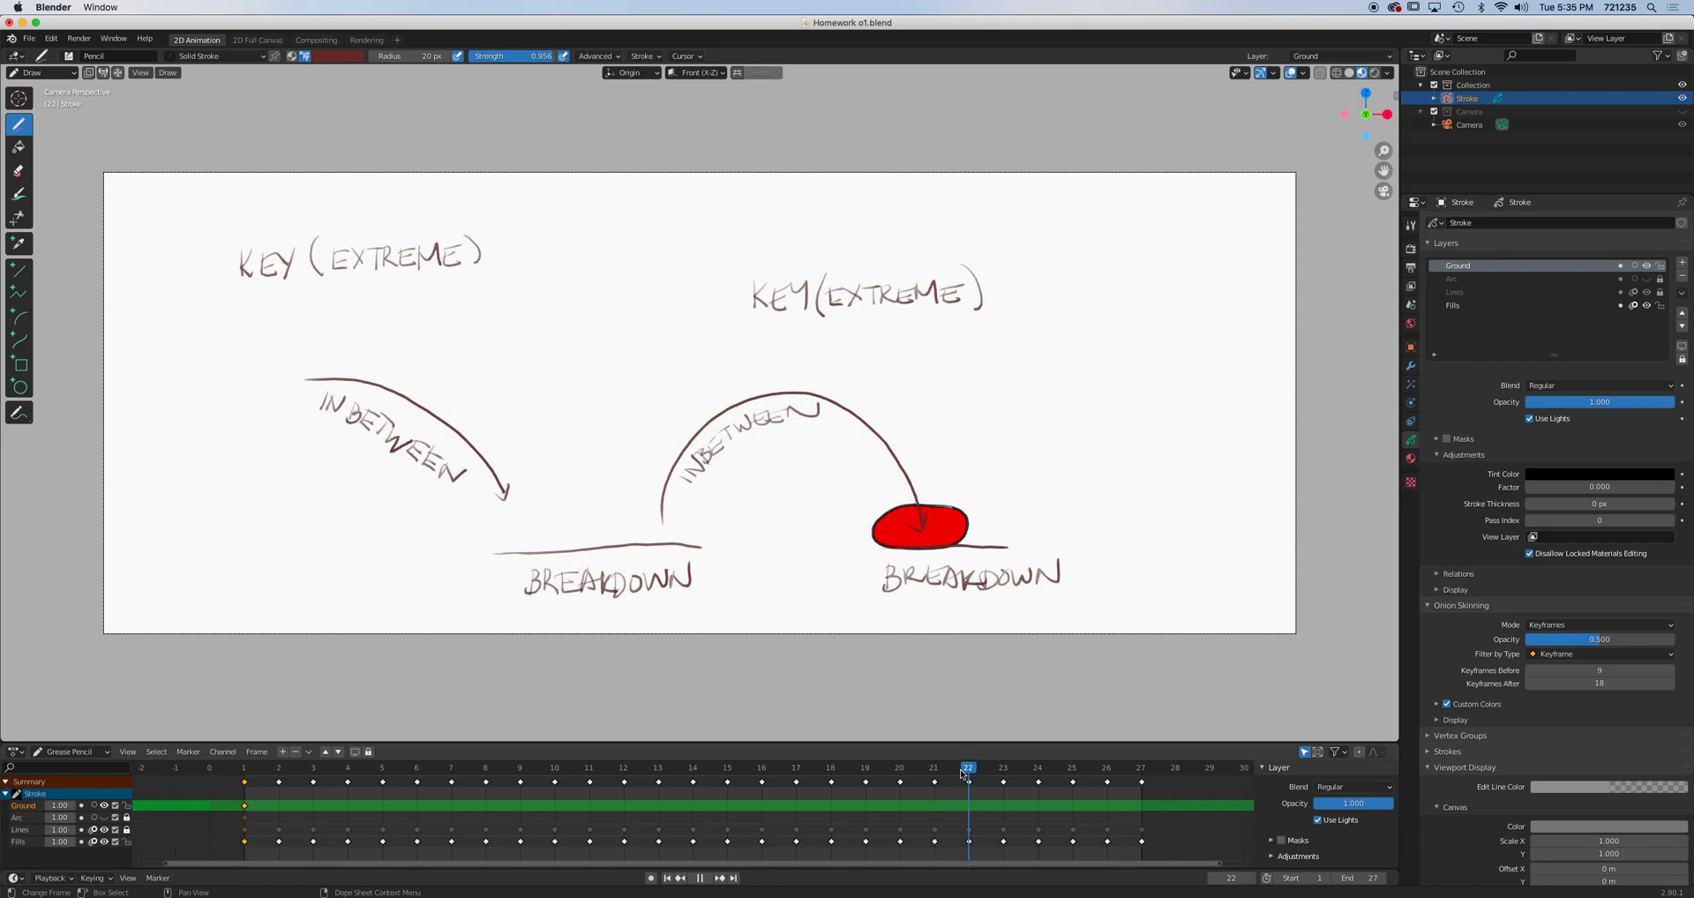
Stop at frame 27, play in reverse, and scrub back to frame 4
key(space)
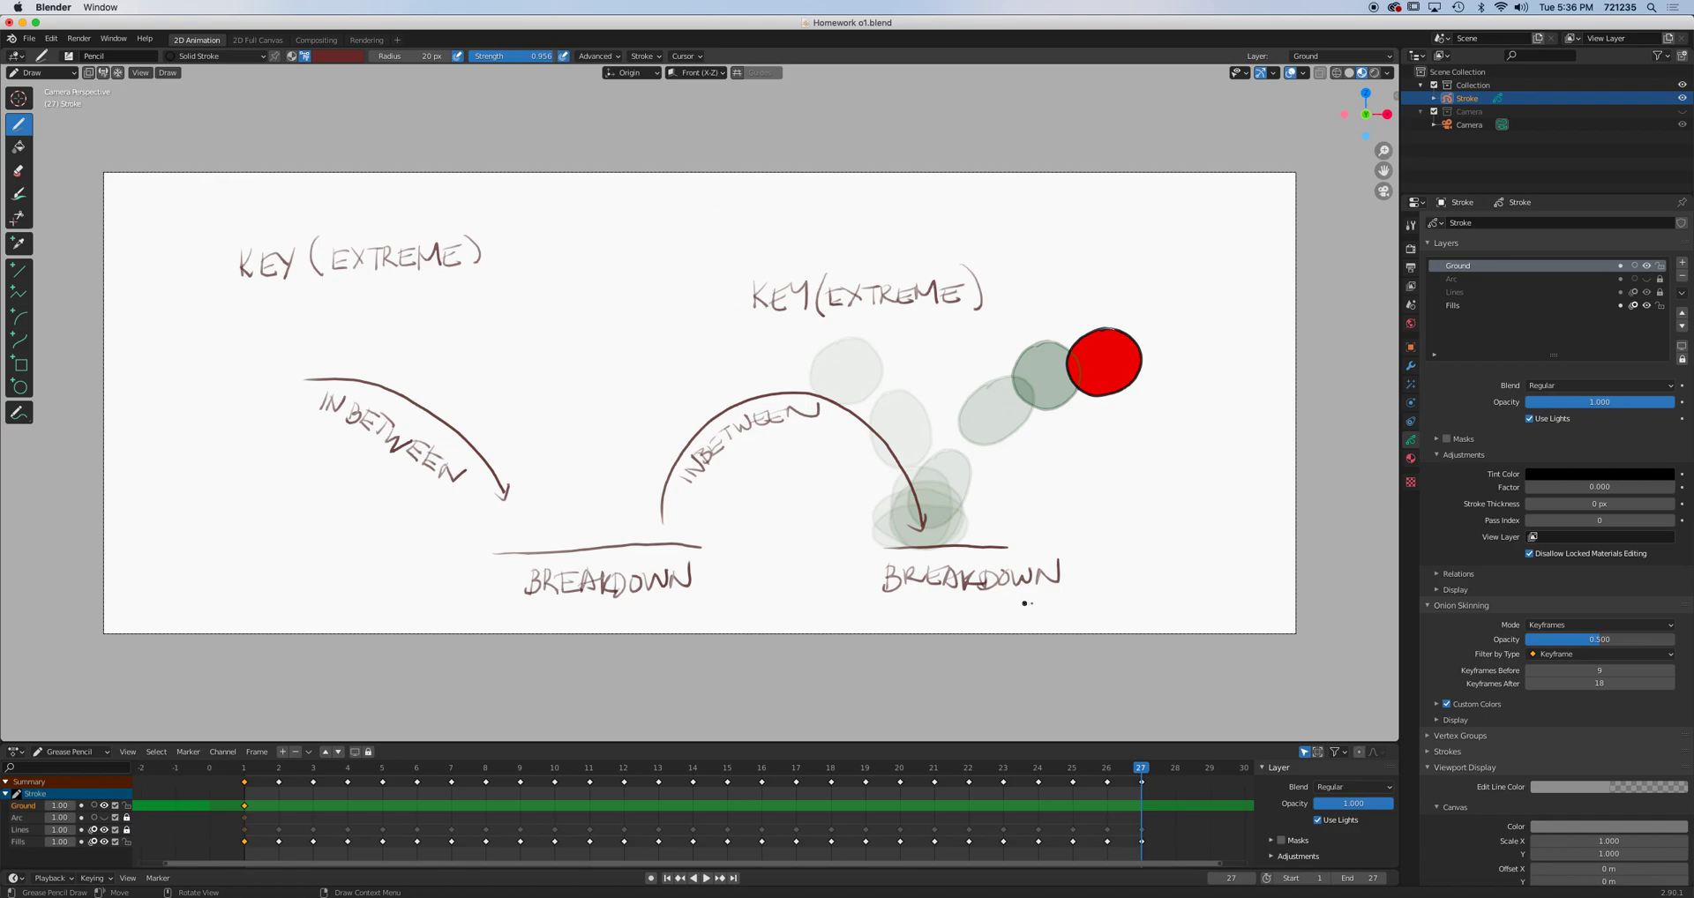
key(shift+ctrl+space)
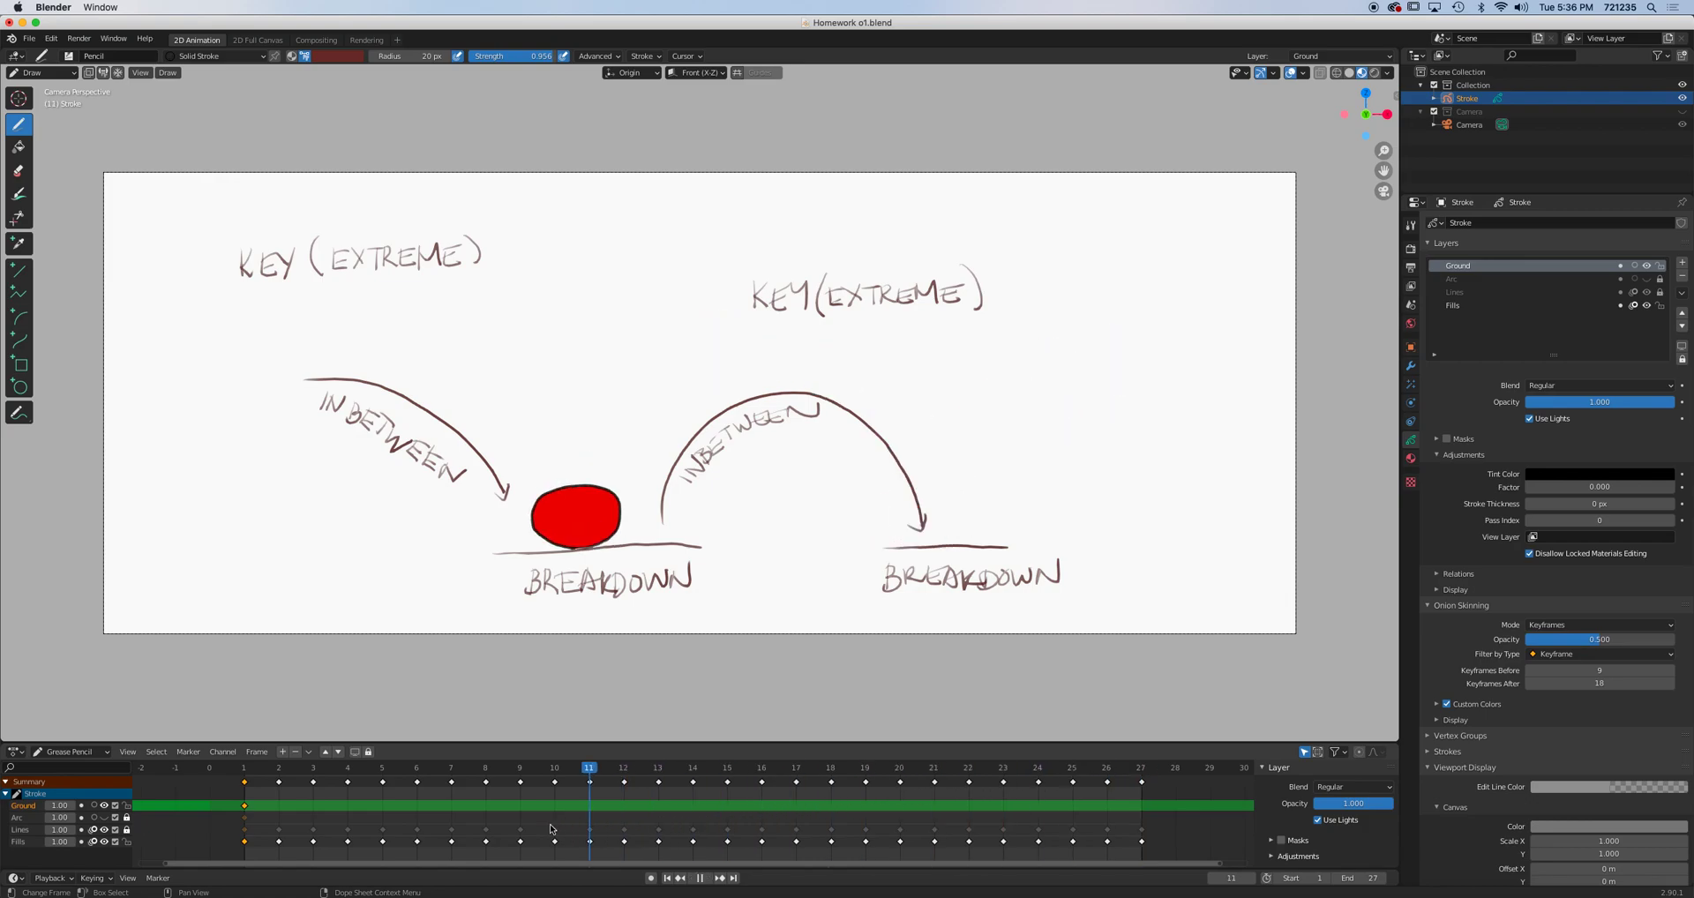
drag(314, 840, 352, 839)
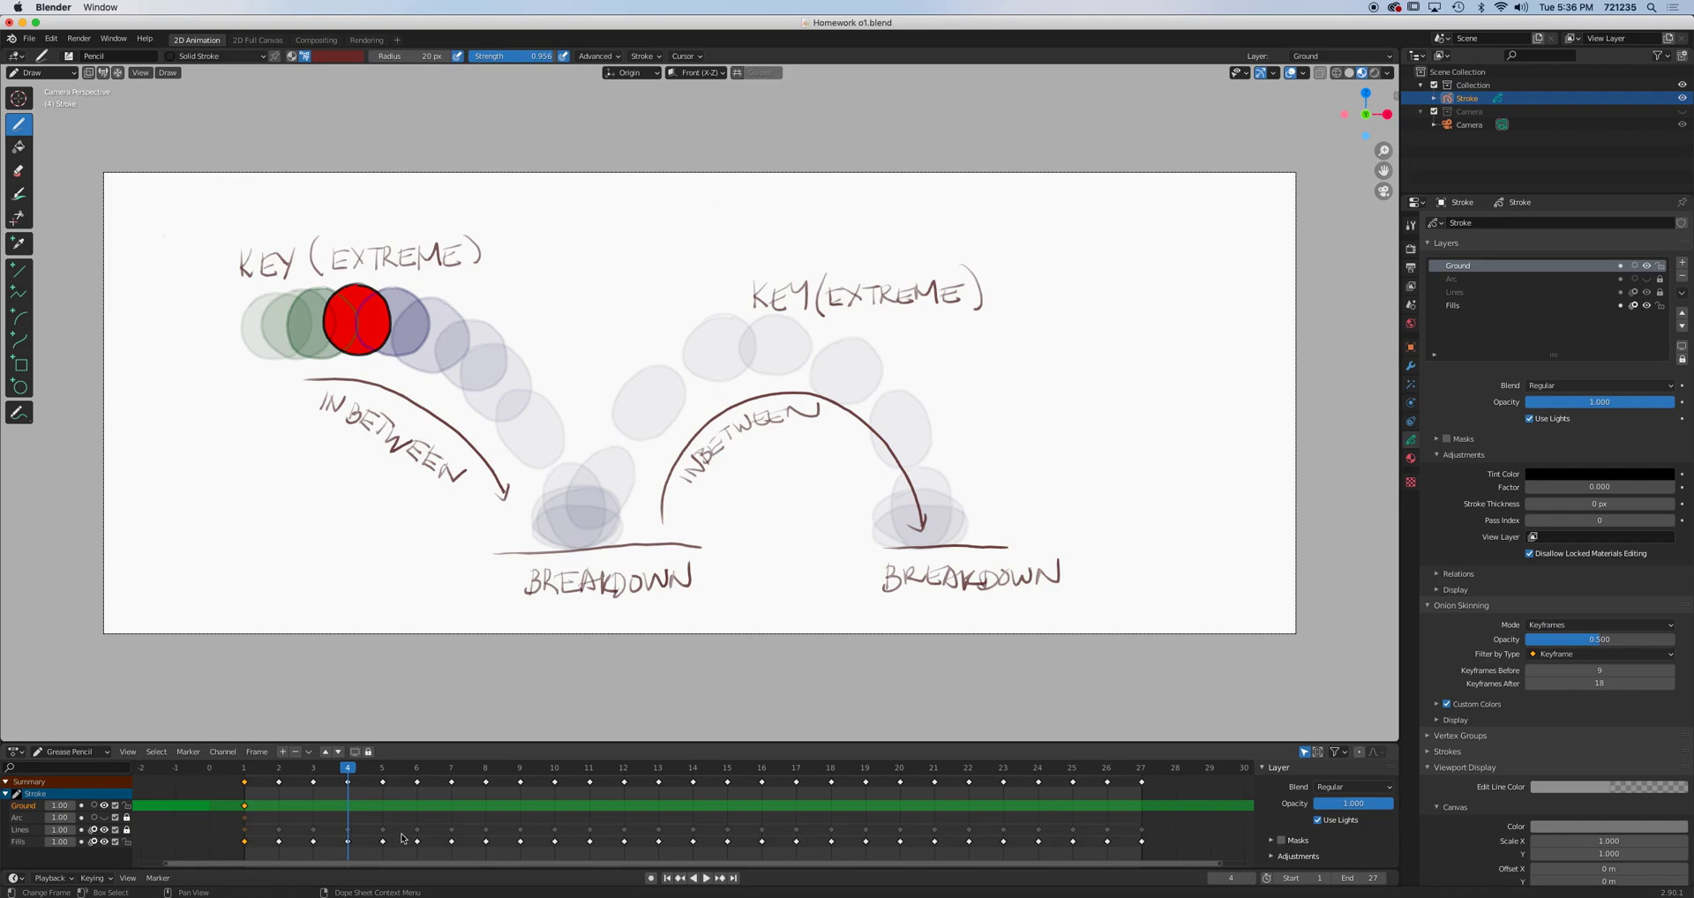
Scrub the ball along its path to frame 23, then play the whole animation at 24 fps
key(space)
drag(300, 780, 1147, 896)
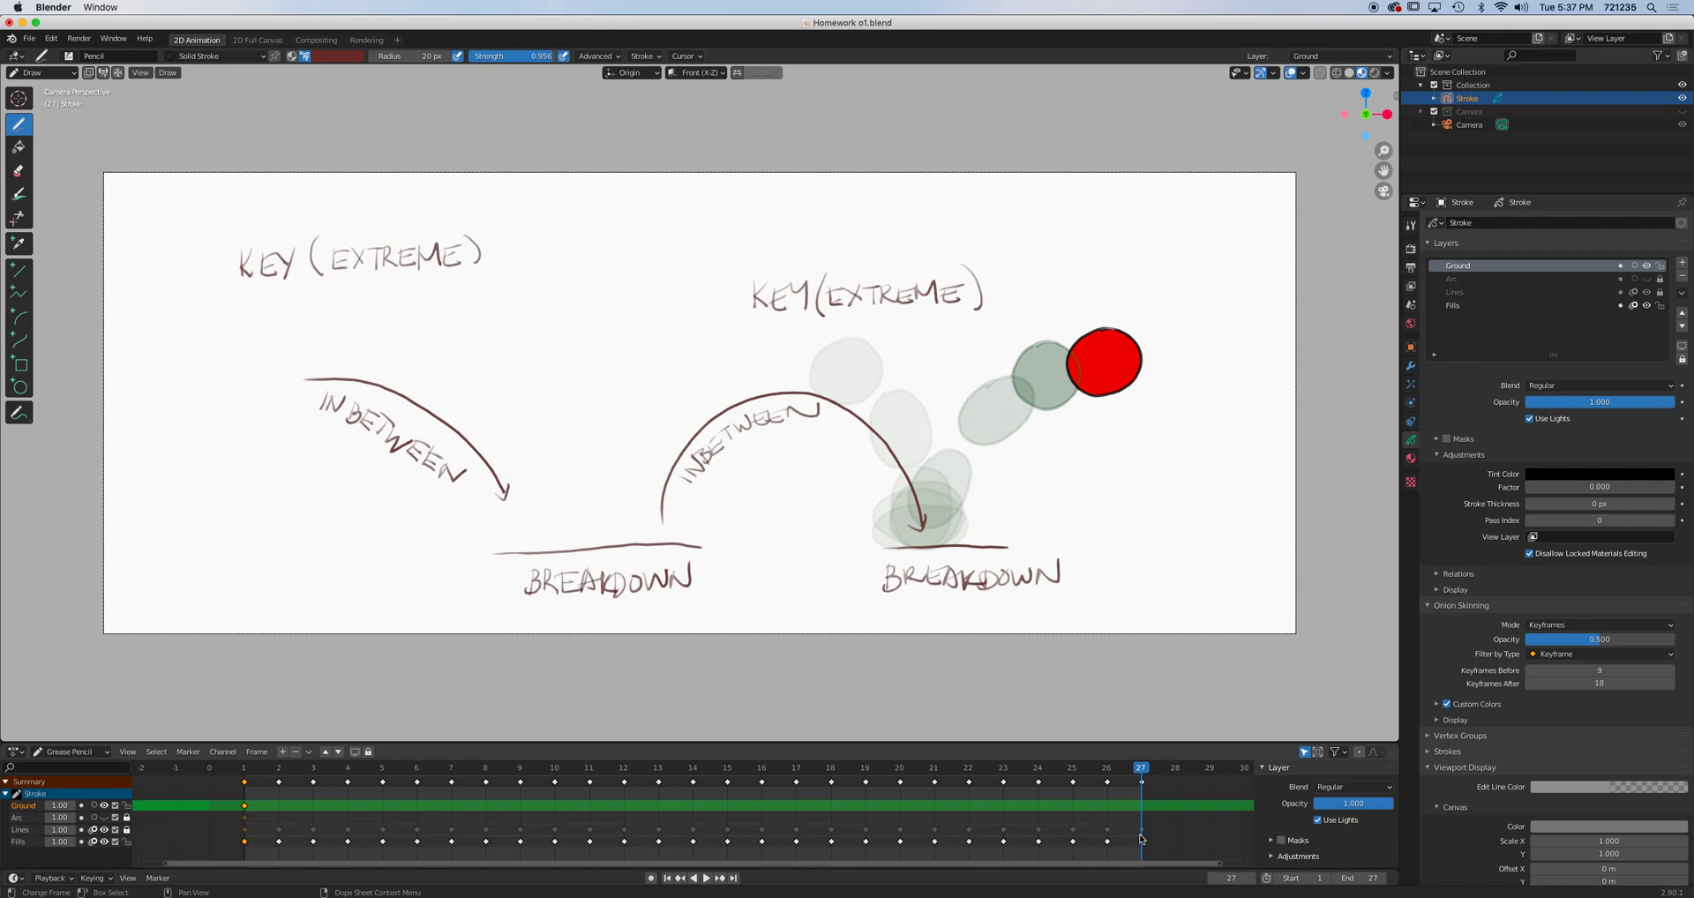
key(space)
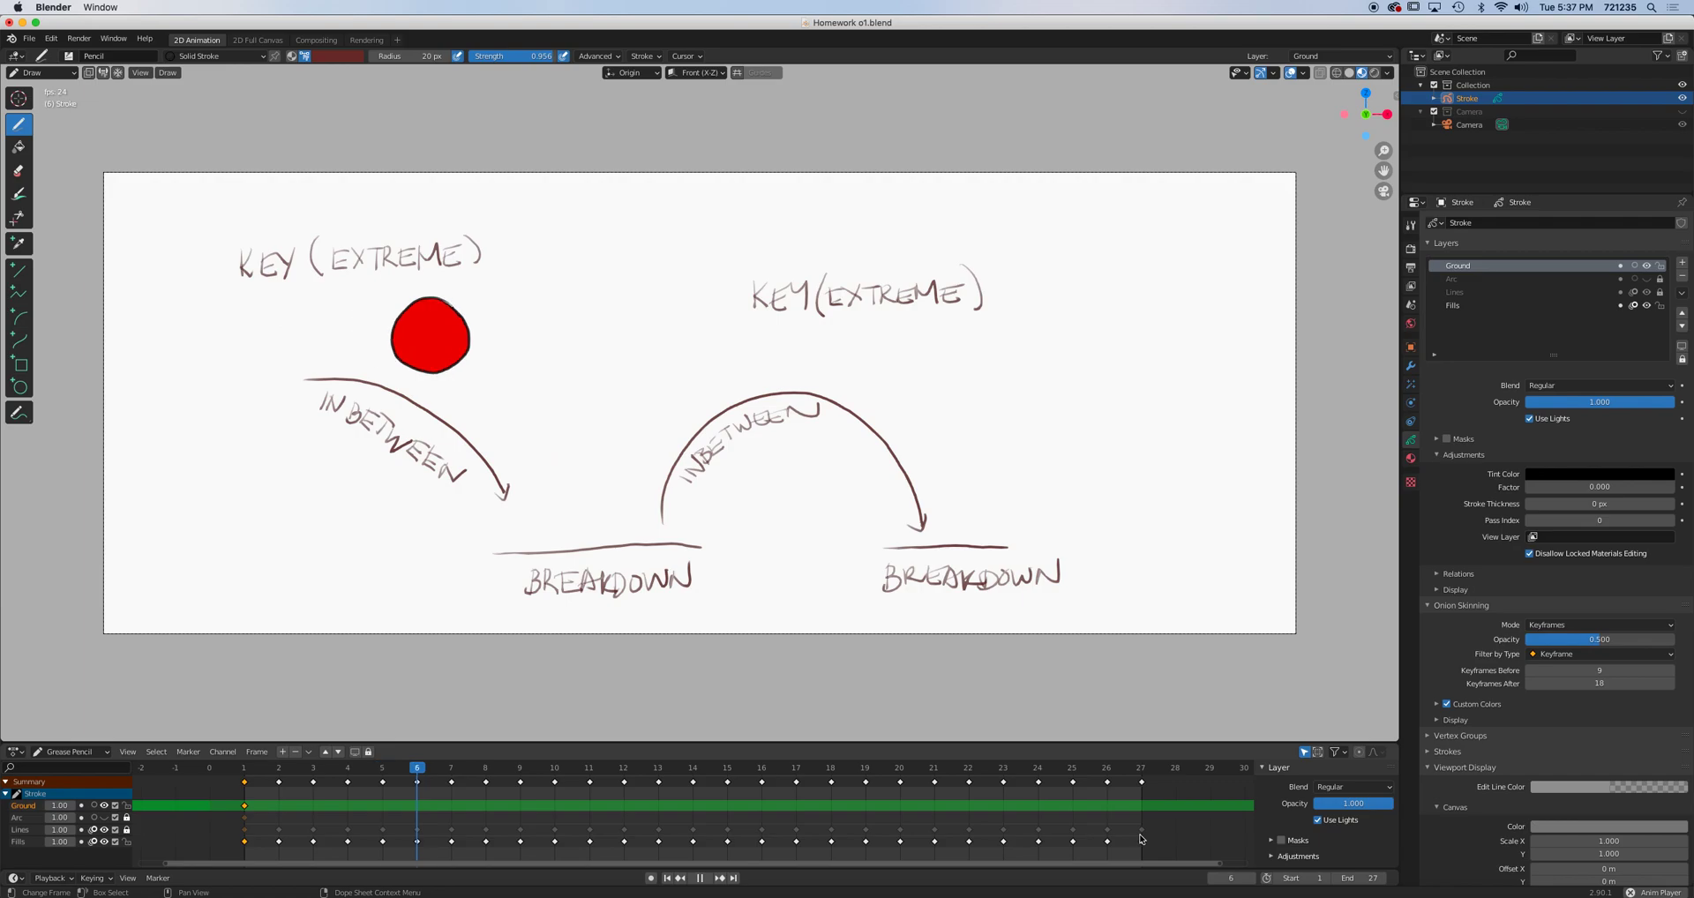